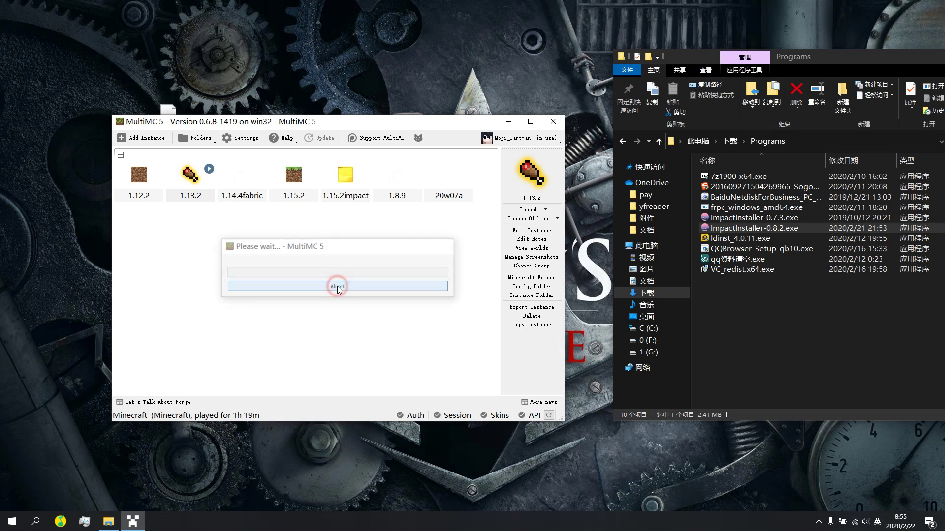
Abort the 1.13.2 launch, then close the New Instance dialog without creating anything.
{"action": "left_click", "coordinate": [772, 73]}
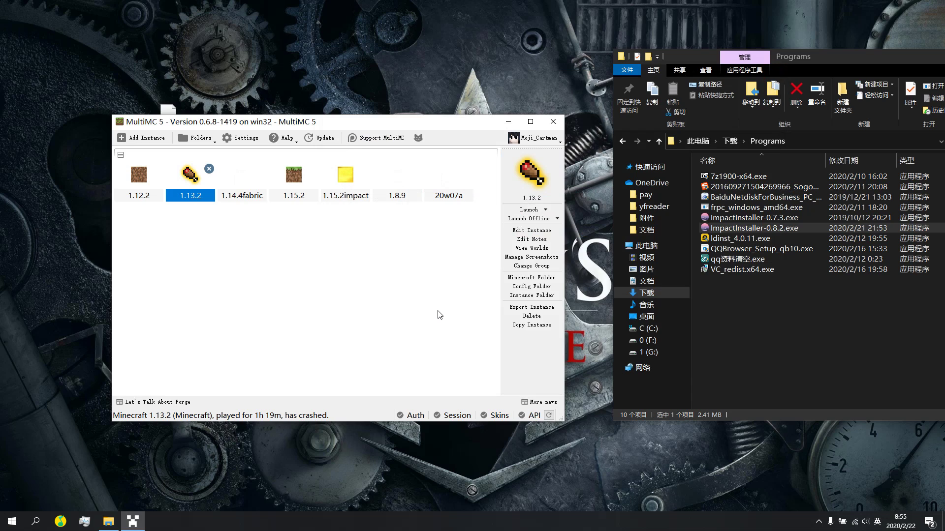
{"action": "right_click", "coordinate": [438, 312]}
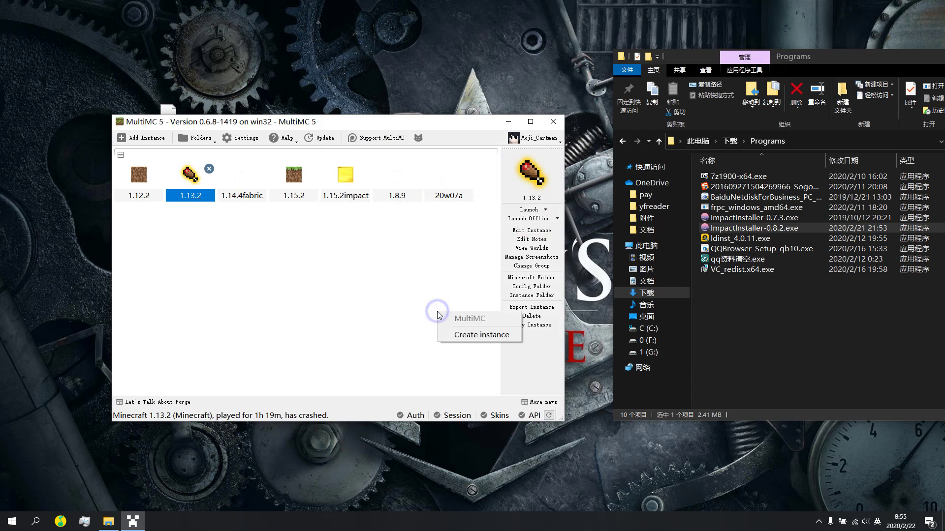
{"action": "left_click", "coordinate": [444, 335]}
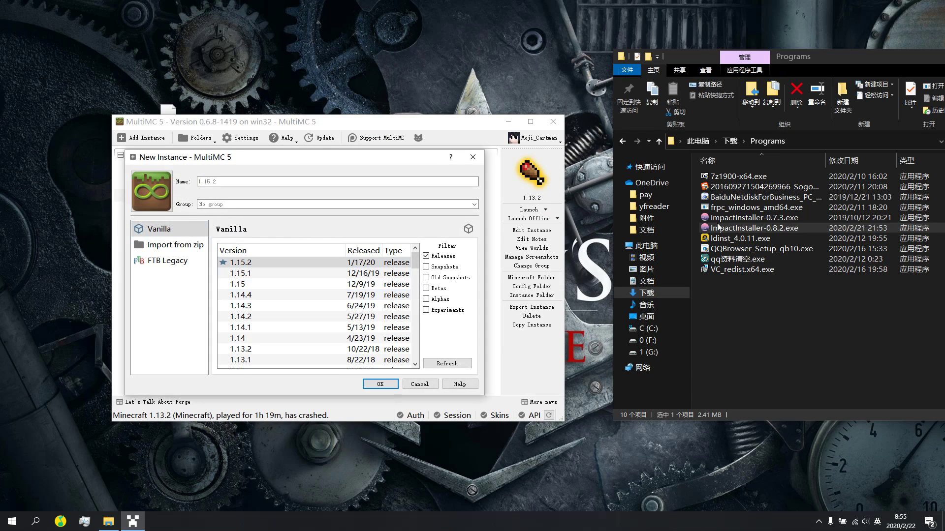
{"action": "left_click", "coordinate": [735, 228]}
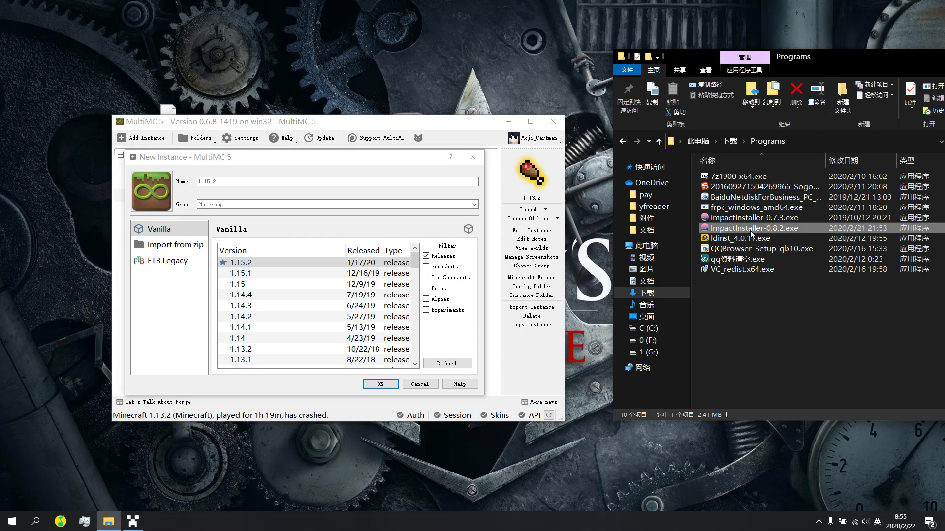
{"action": "left_click", "coordinate": [286, 265]}
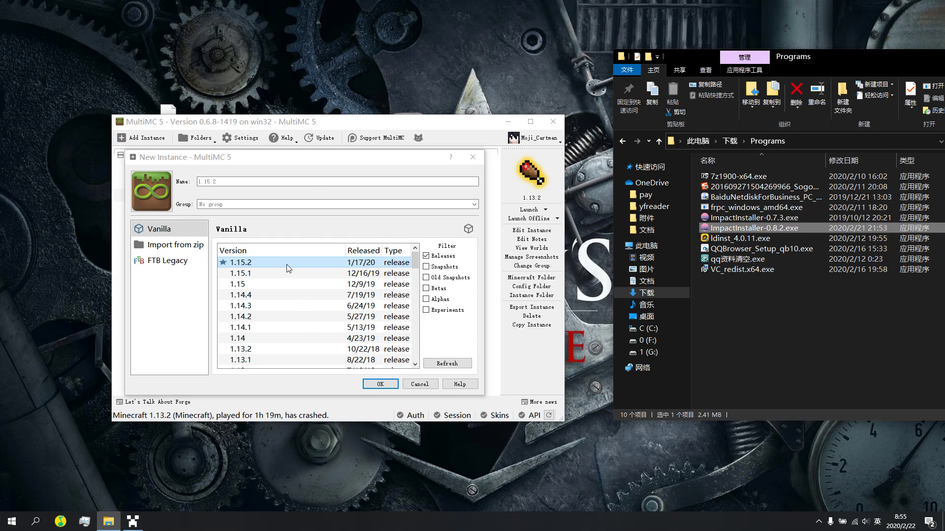
{"action": "left_click", "coordinate": [470, 157]}
Create a vanilla Minecraft 1.14.4 instance and give it the 我的世界-22 icon.
{"action": "left_click", "coordinate": [242, 289]}
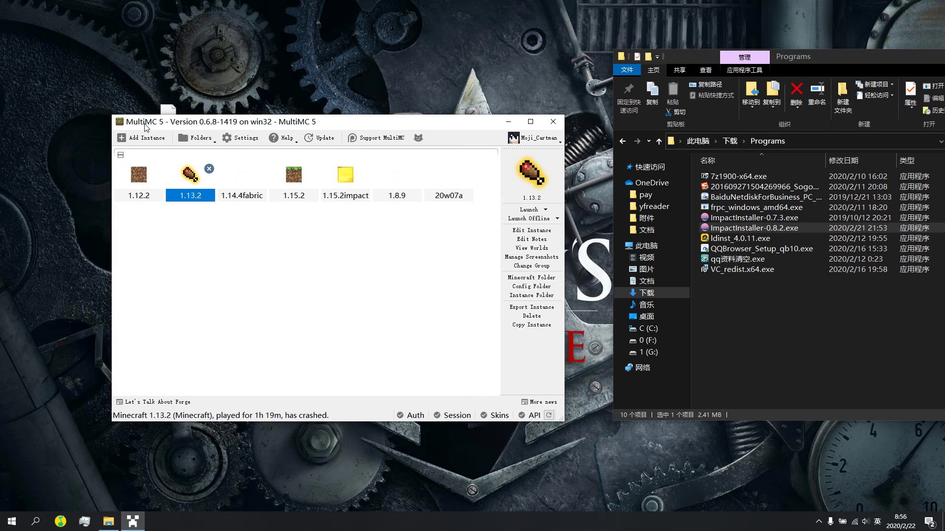
{"action": "left_click", "coordinate": [199, 298]}
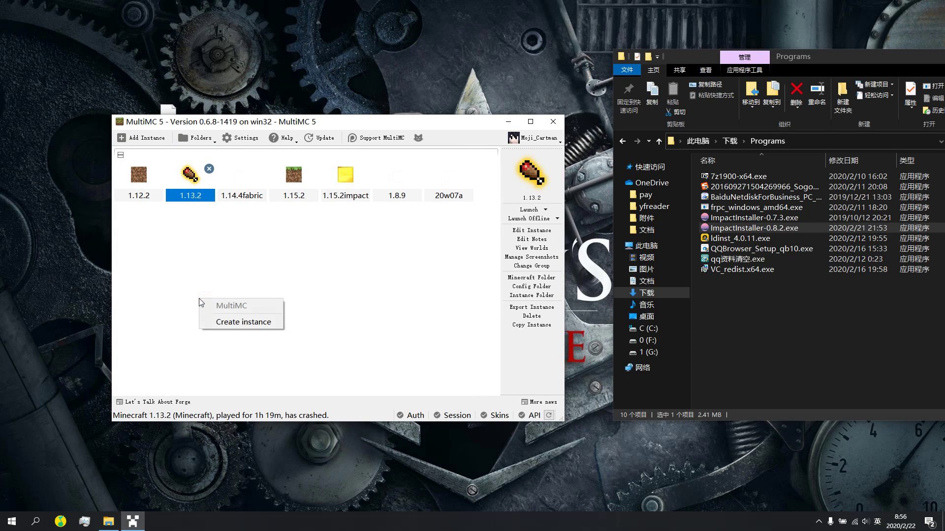
{"action": "left_click", "coordinate": [211, 323]}
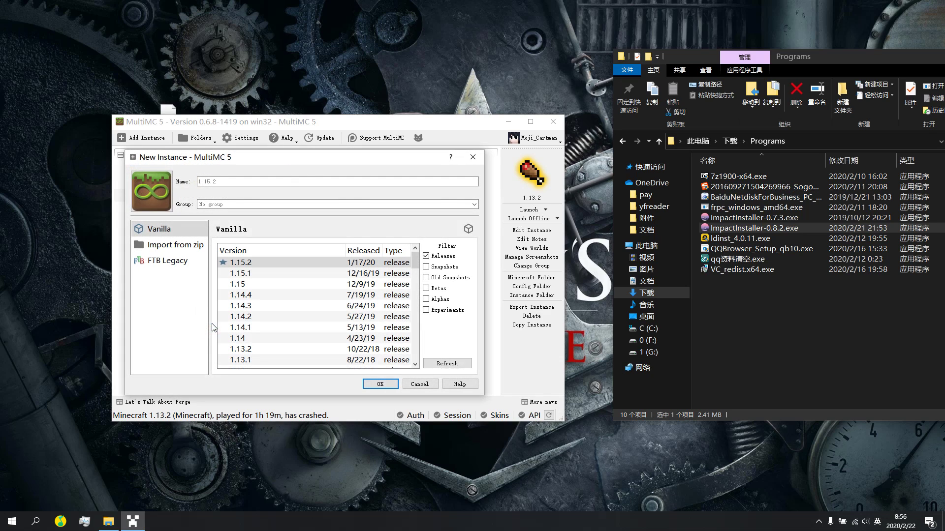
{"action": "left_click", "coordinate": [244, 296]}
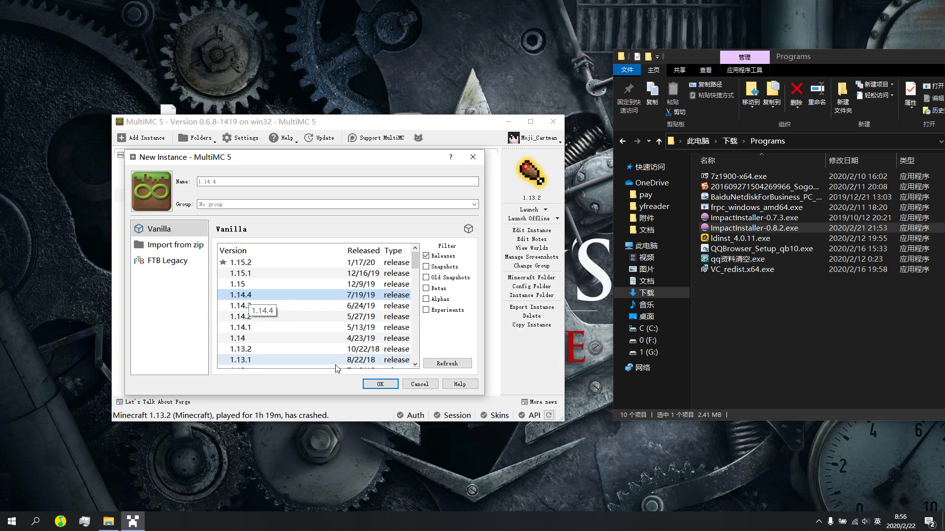
{"action": "left_click", "coordinate": [379, 384]}
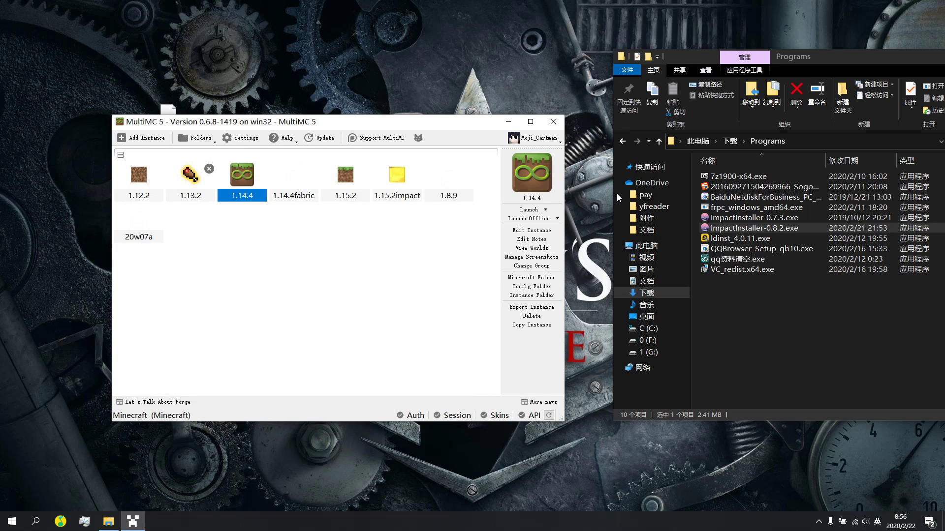
{"action": "left_click", "coordinate": [532, 172]}
{"action": "left_click", "coordinate": [292, 370]}
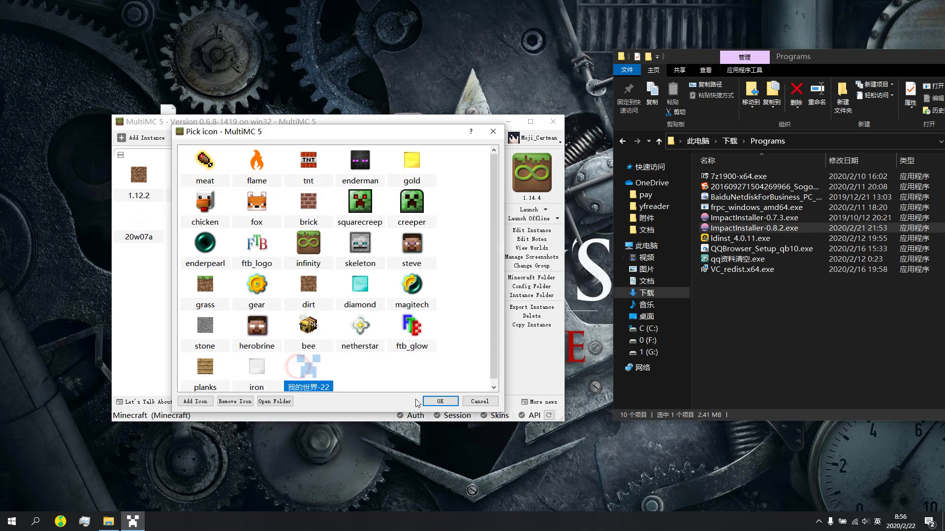
{"action": "left_click", "coordinate": [440, 402]}
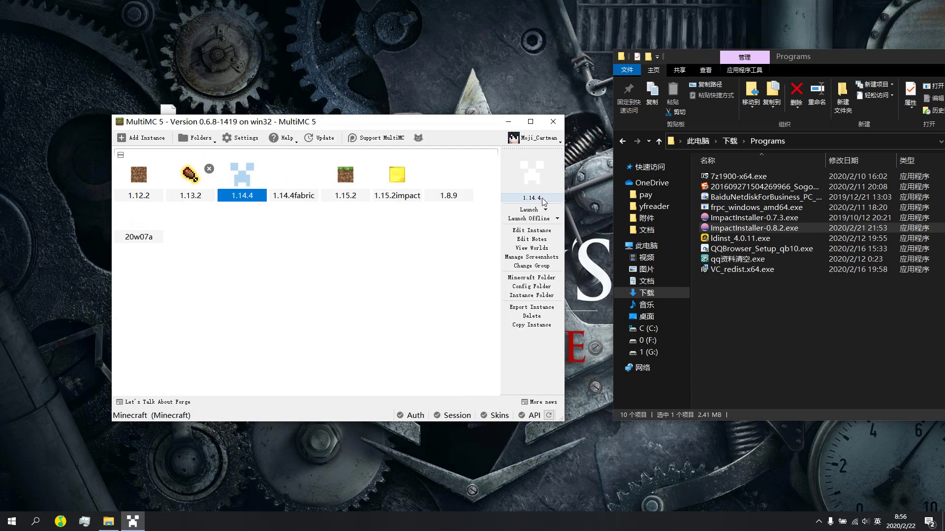
Rename the new 1.14.4 instance to 1.14.4impact.
{"action": "left_click", "coordinate": [526, 197]}
{"action": "left_click", "coordinate": [261, 194]}
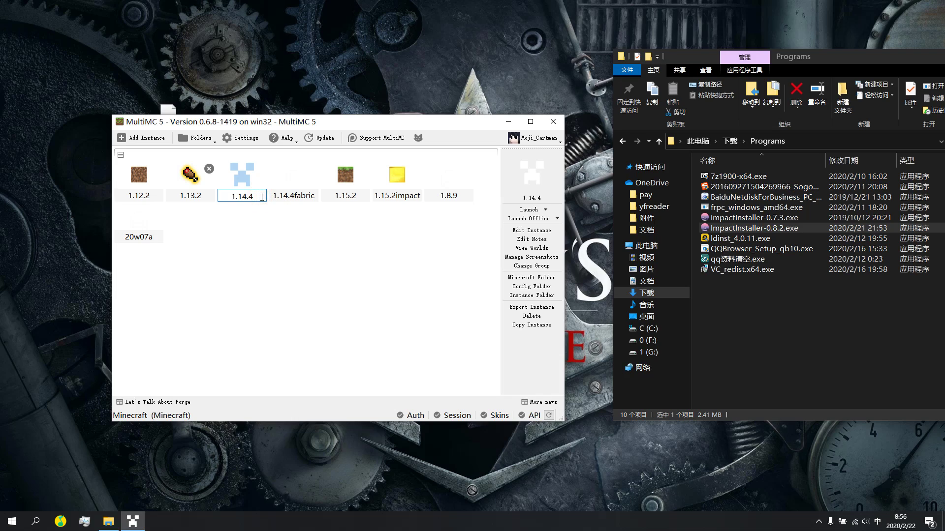
{"action": "type", "text": "impact"}
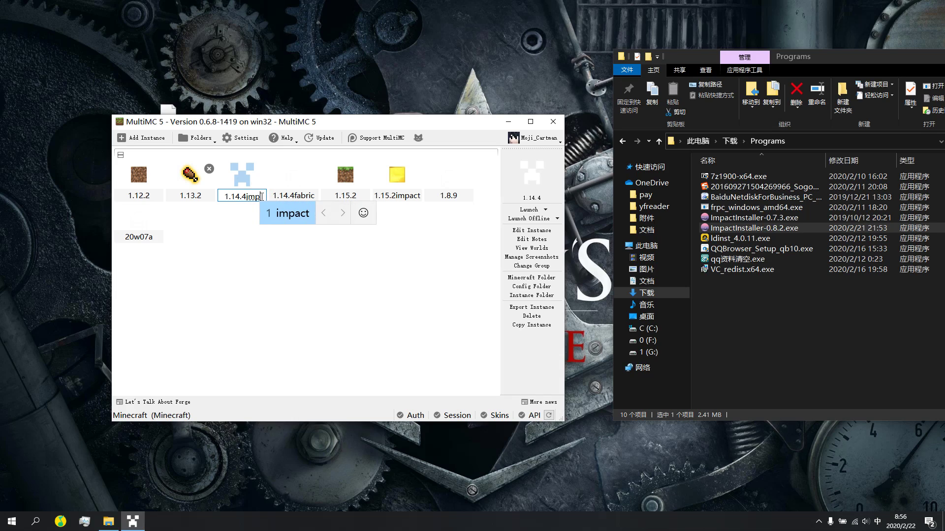
{"action": "key", "text": "BackSpace"}
{"action": "type", "text": "k"}
{"action": "key", "text": "BackSpace"}
{"action": "type", "text": "t"}
{"action": "key", "text": "Return"}
{"action": "key", "text": "Return"}
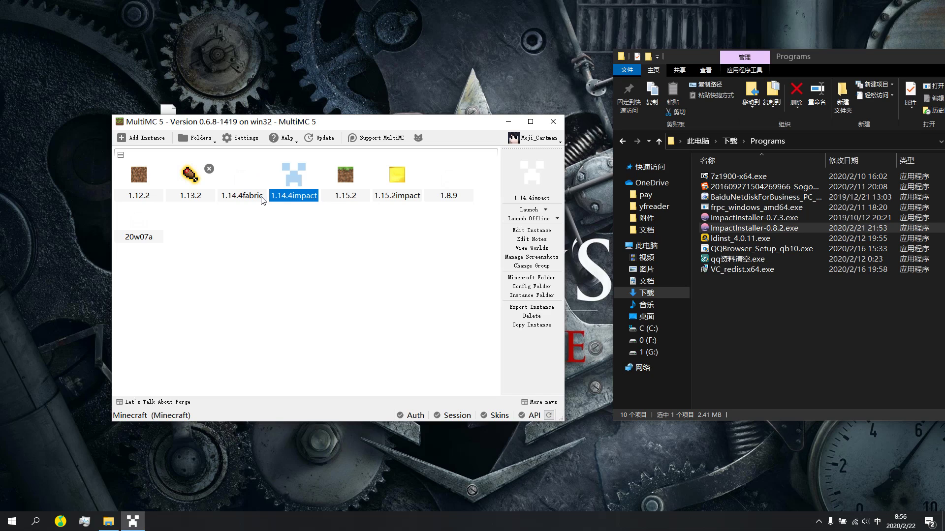
{"action": "left_click", "coordinate": [293, 235]}
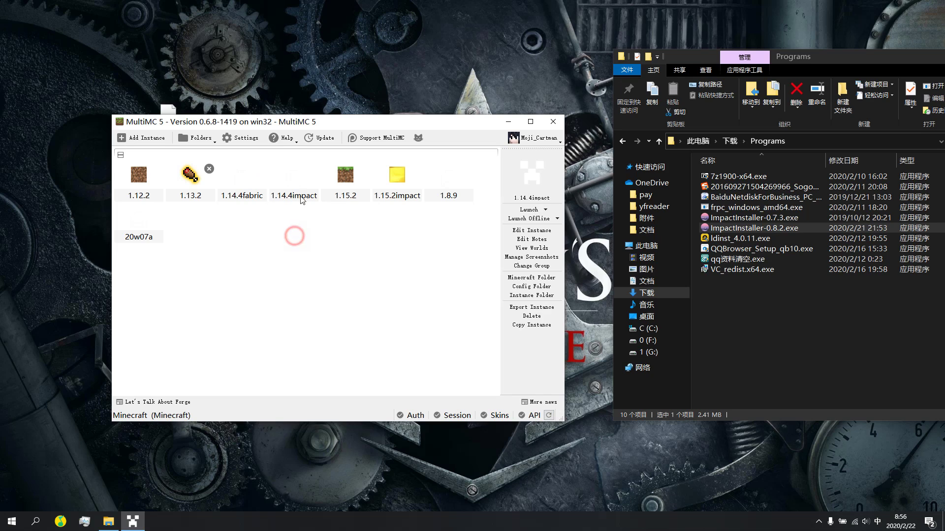
{"action": "left_click", "coordinate": [529, 230]}
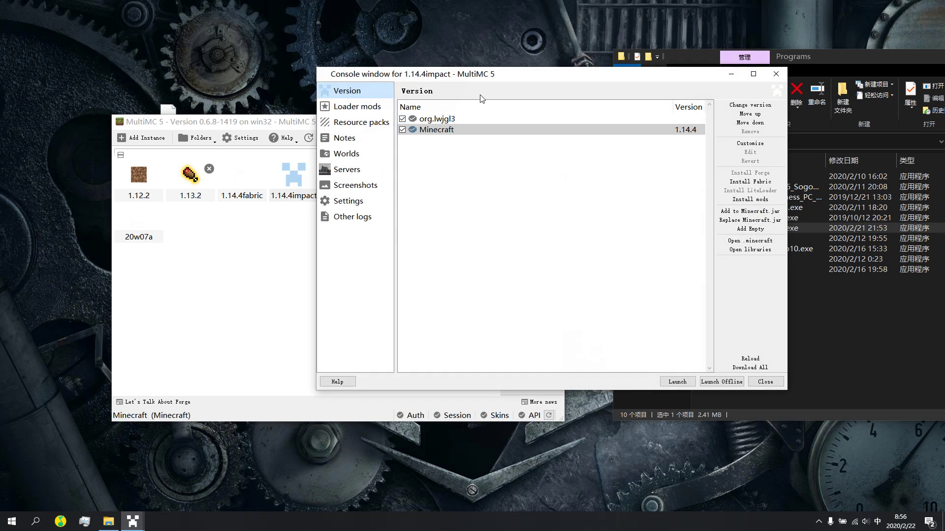
{"action": "mouse_move", "coordinate": [497, 79]}
{"action": "left_mouse_down"}
{"action": "mouse_move", "coordinate": [313, 81]}
{"action": "mouse_move", "coordinate": [320, 94]}
{"action": "mouse_move", "coordinate": [305, 94]}
{"action": "left_mouse_up"}
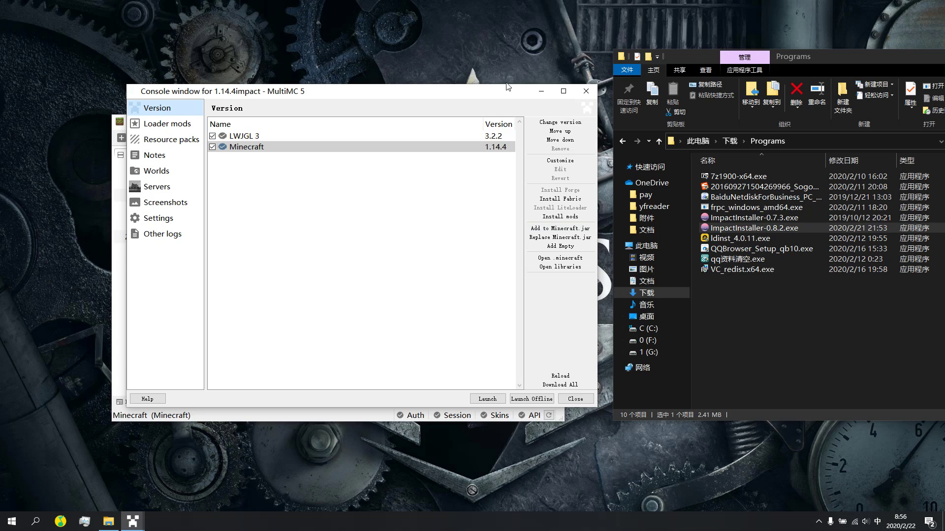
{"action": "left_click", "coordinate": [814, 521]}
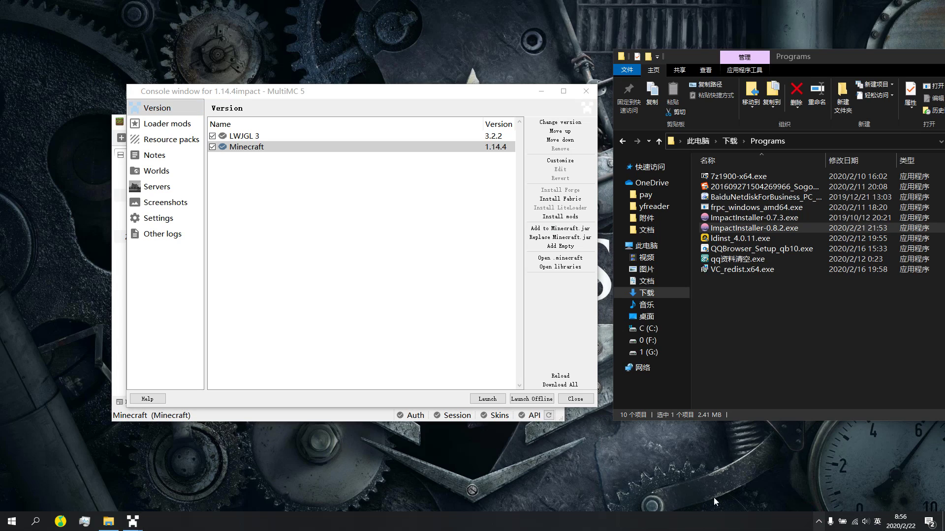
{"action": "left_click", "coordinate": [506, 374]}
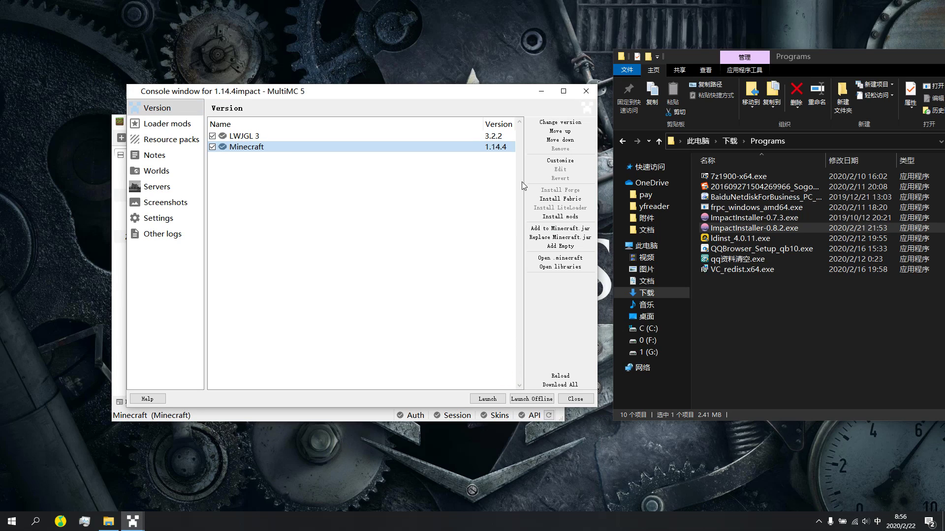
{"action": "left_click", "coordinate": [586, 91]}
Delete the 1.14.4impact instance and confirm the permanent removal.
{"action": "right_click", "coordinate": [292, 189]}
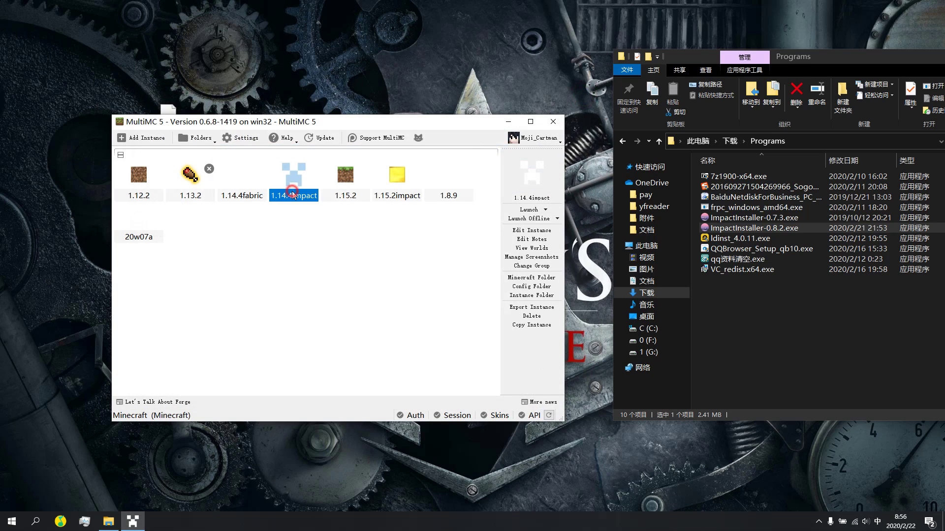
{"action": "left_click", "coordinate": [356, 382]}
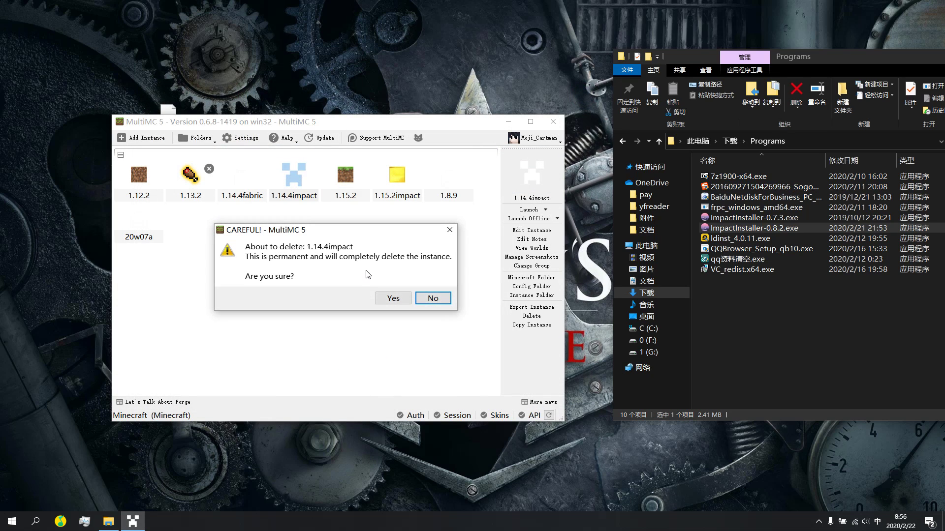
{"action": "left_click", "coordinate": [384, 298]}
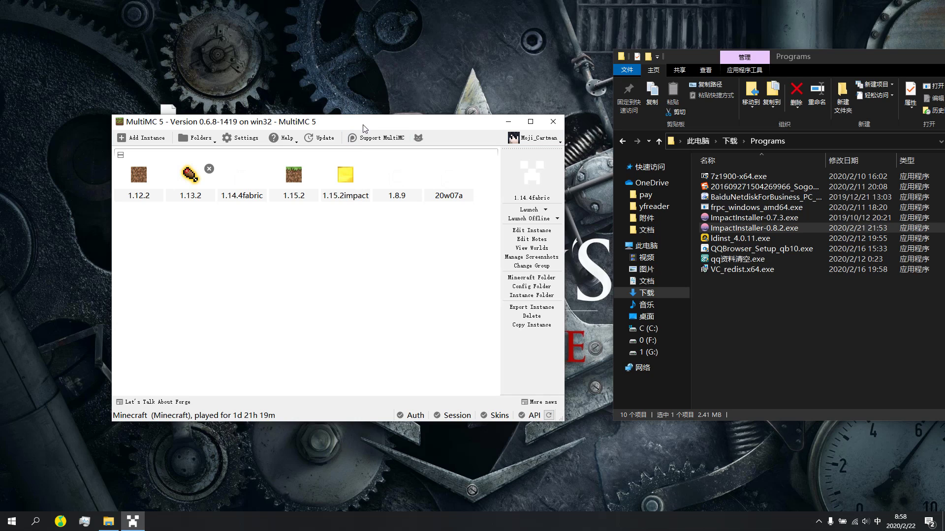
Bring MultiMC forward and show the Create instance menu on empty list space.
{"action": "mouse_move", "coordinate": [364, 128]}
{"action": "left_mouse_down"}
{"action": "mouse_move", "coordinate": [354, 166]}
{"action": "mouse_move", "coordinate": [361, 116]}
{"action": "mouse_move", "coordinate": [385, 112]}
{"action": "left_mouse_up"}
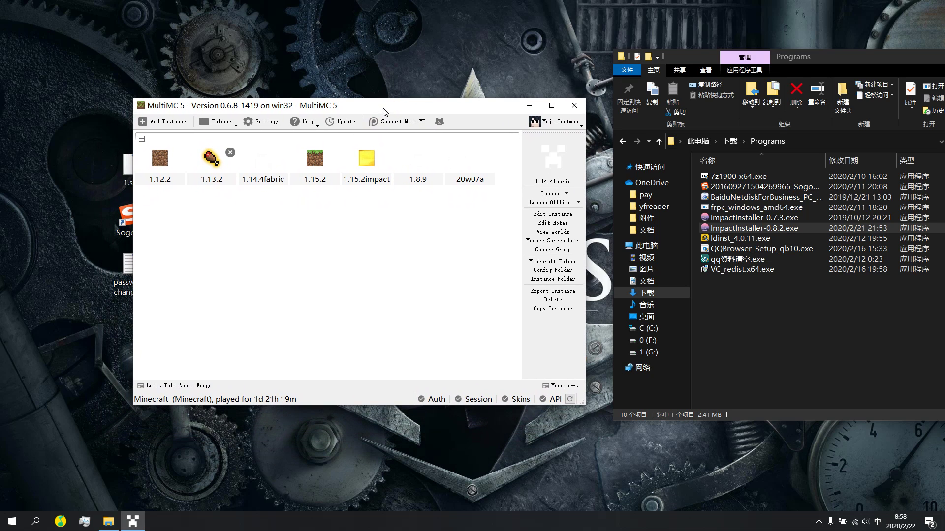
{"action": "left_click", "coordinate": [760, 374]}
{"action": "left_click", "coordinate": [551, 471]}
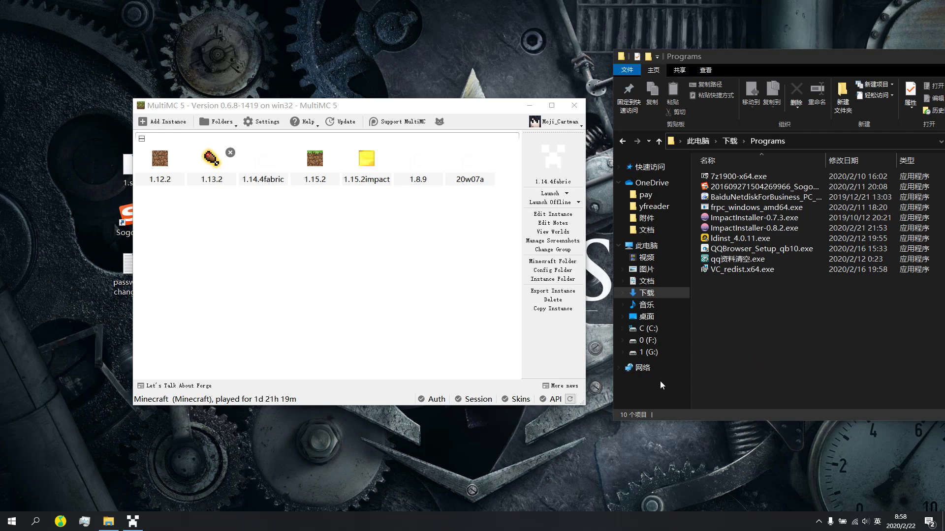
{"action": "left_click", "coordinate": [370, 305]}
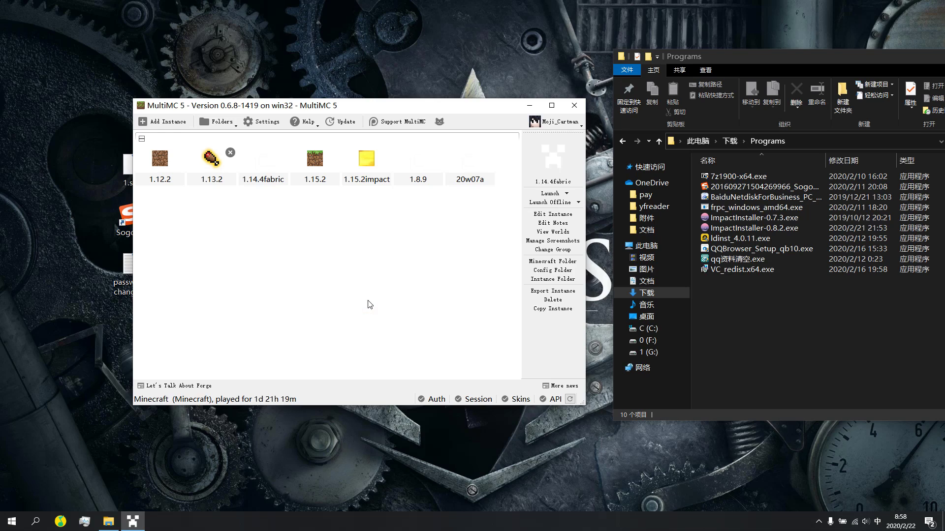
{"action": "left_click", "coordinate": [774, 228]}
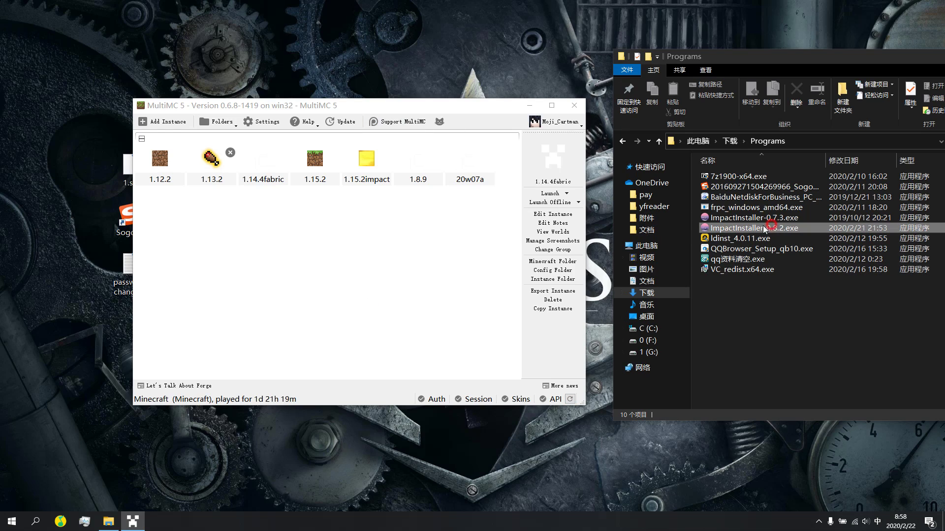
{"action": "left_click", "coordinate": [316, 299]}
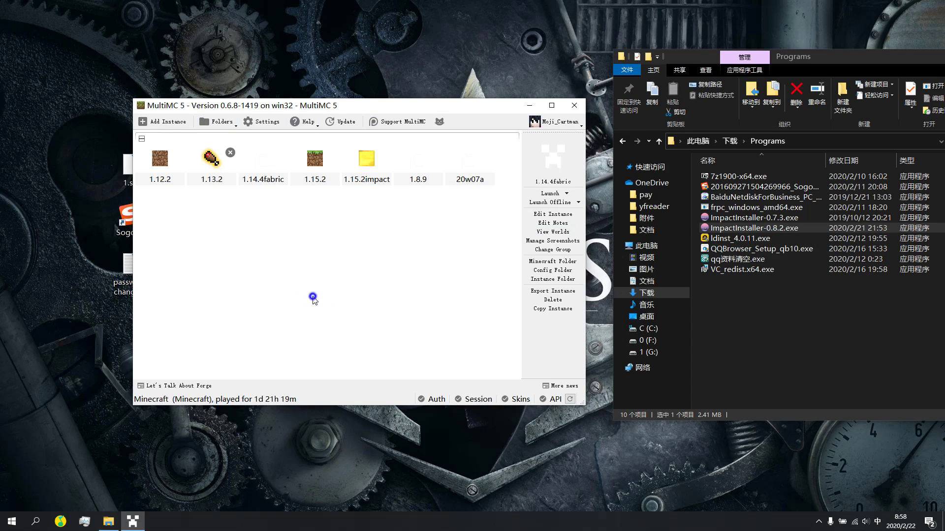
{"action": "right_click", "coordinate": [314, 297]}
{"action": "left_click", "coordinate": [266, 102]}
{"action": "right_click", "coordinate": [292, 319]}
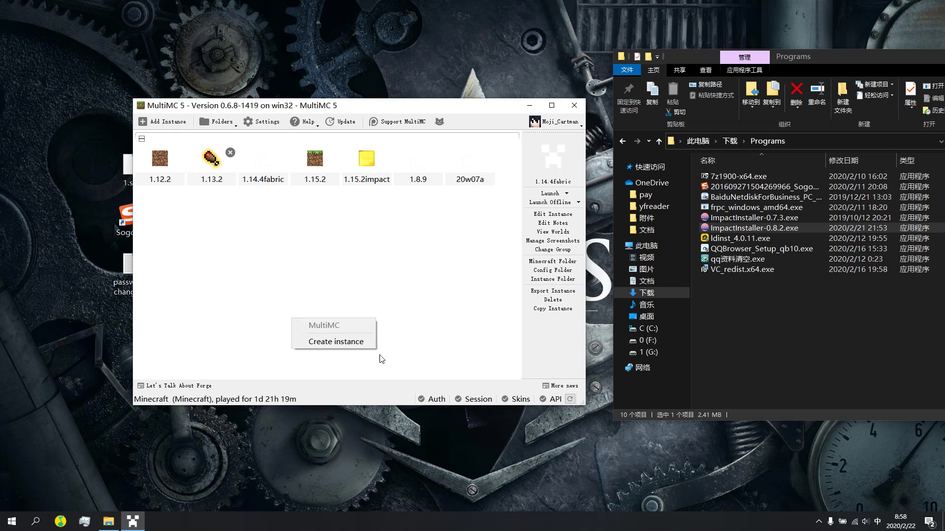
Create a Minecraft 1.14.4 instance and rename it from 1.14.4 to 1.14.4impact.
{"action": "left_click", "coordinate": [329, 341]}
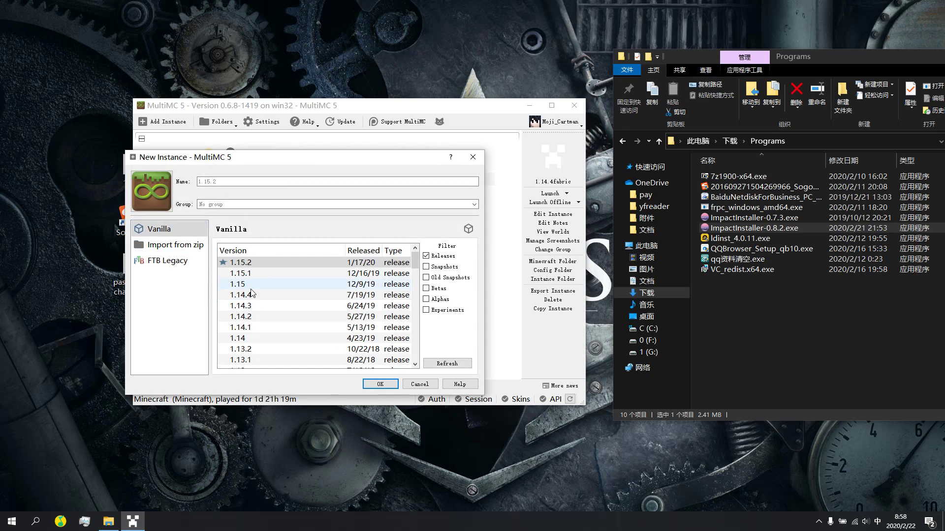
{"action": "left_click", "coordinate": [236, 295]}
{"action": "left_click", "coordinate": [379, 384]}
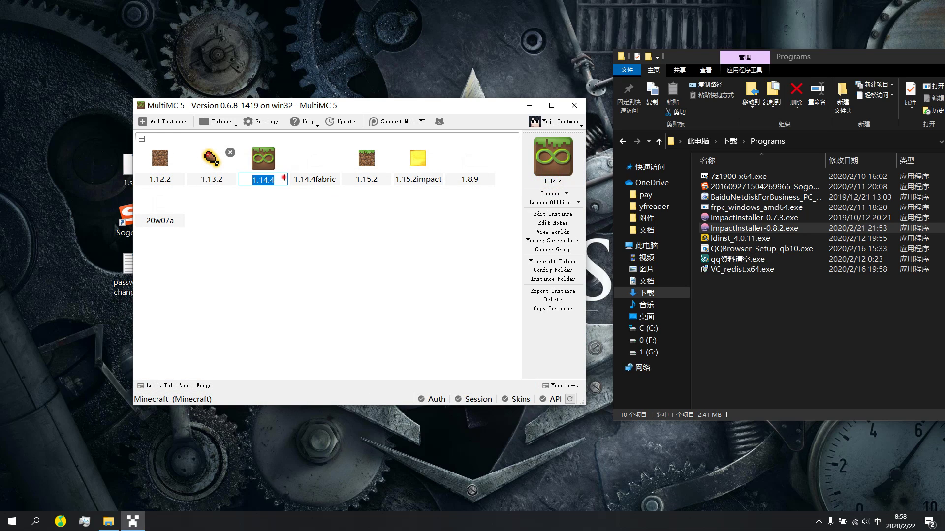
{"action": "left_click", "coordinate": [285, 178]}
{"action": "type", "text": "imp"}
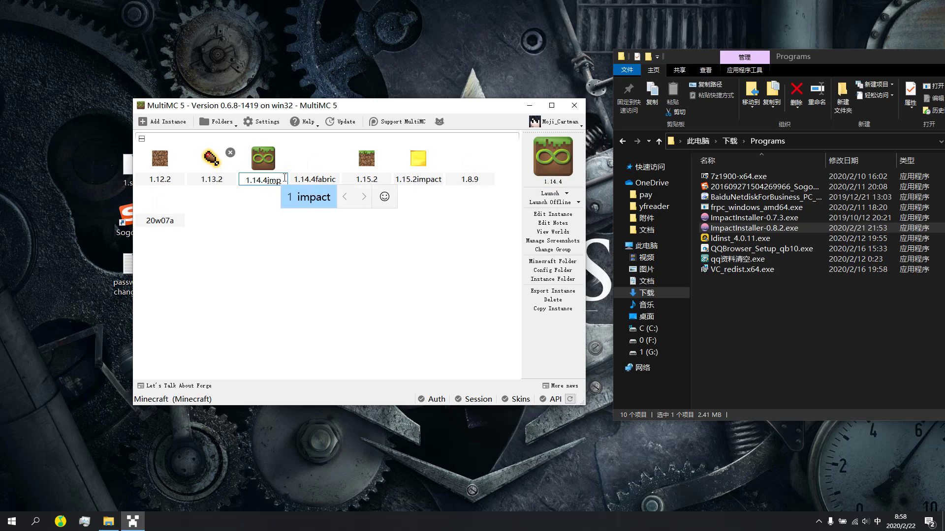
{"action": "key", "text": "space"}
{"action": "key", "text": "Return"}
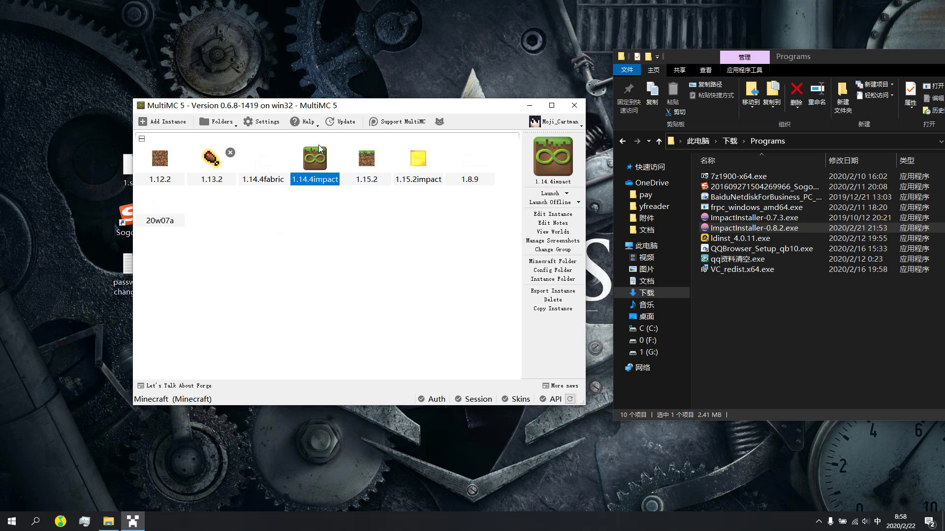
Open Edit Instance for 1.14.4impact, showing LWJGL 3 3.2.2 and Minecraft 1.14.4 components.
{"action": "left_click", "coordinate": [545, 214]}
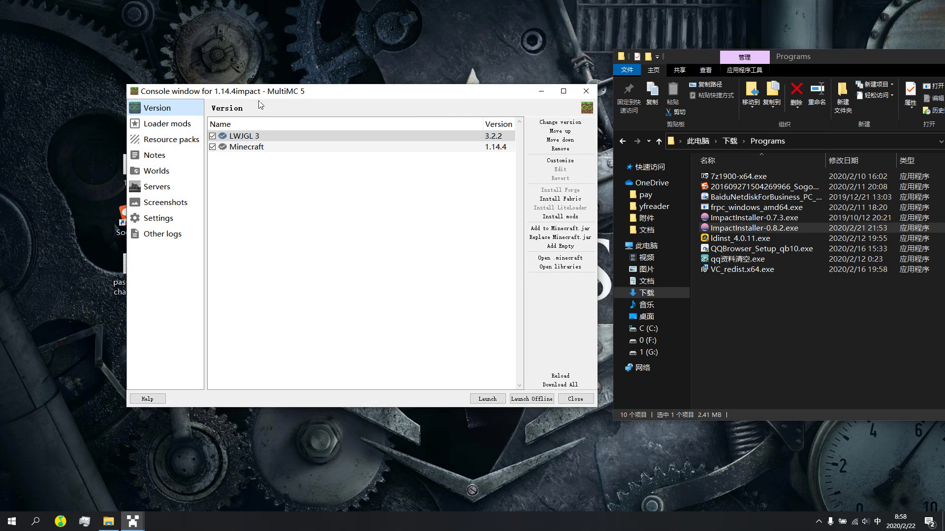
{"action": "mouse_move", "coordinate": [262, 94]}
{"action": "left_mouse_down"}
{"action": "mouse_move", "coordinate": [257, 126]}
{"action": "mouse_move", "coordinate": [254, 109]}
{"action": "left_mouse_up"}
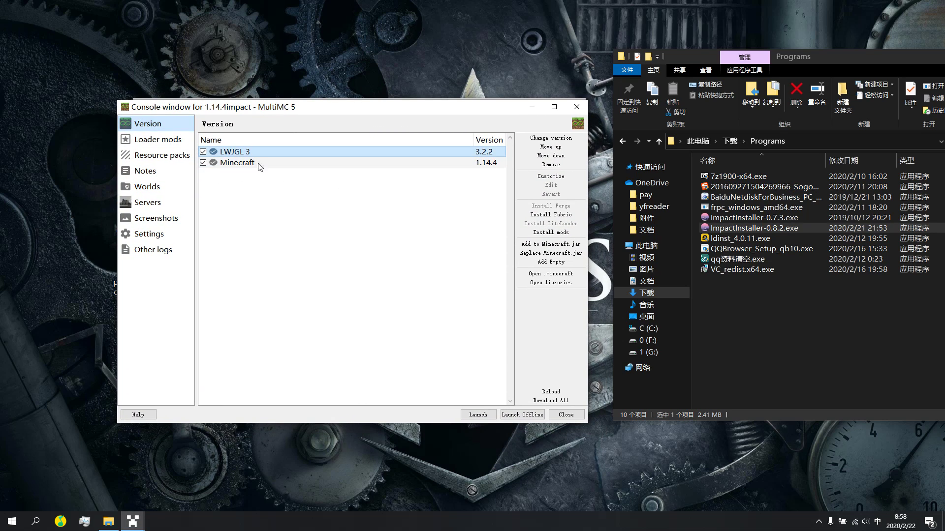
{"action": "left_click", "coordinate": [279, 229]}
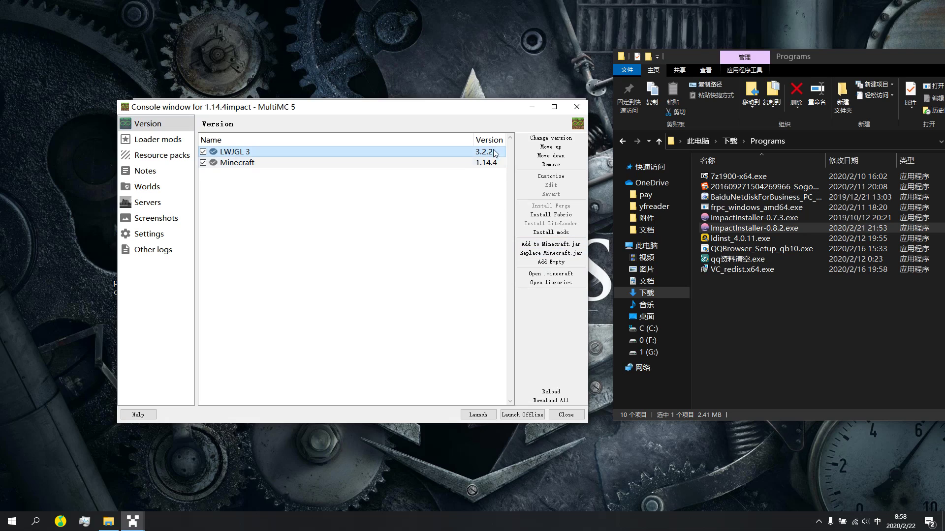
{"action": "left_click", "coordinate": [732, 228]}
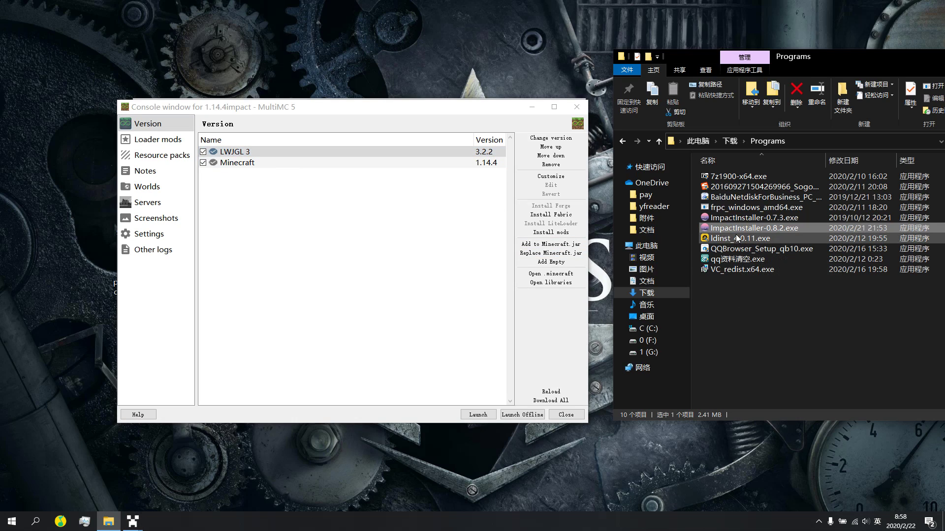
Run ImpactInstaller-0.8.2.exe and set it to Show MultiMC JSON for Minecraft 1.14.4.
{"action": "left_click", "coordinate": [736, 229]}
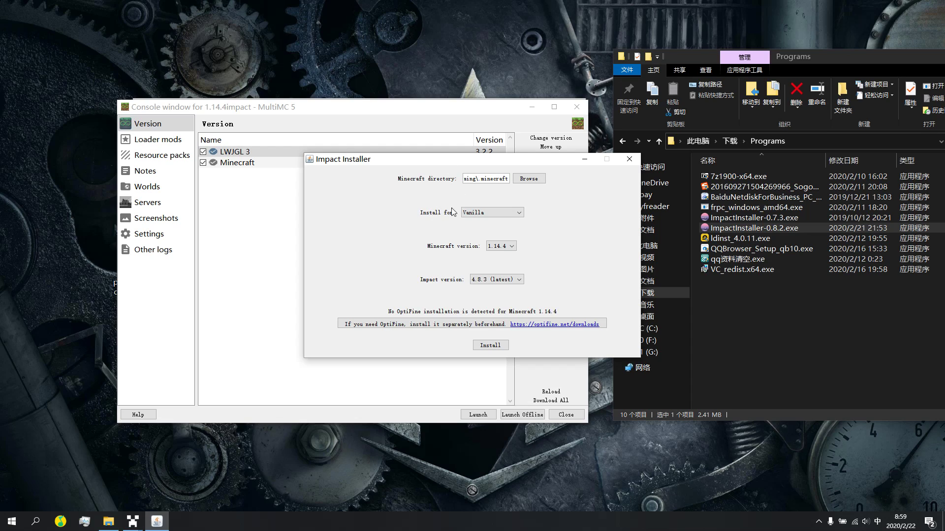
{"action": "left_click", "coordinate": [475, 212]}
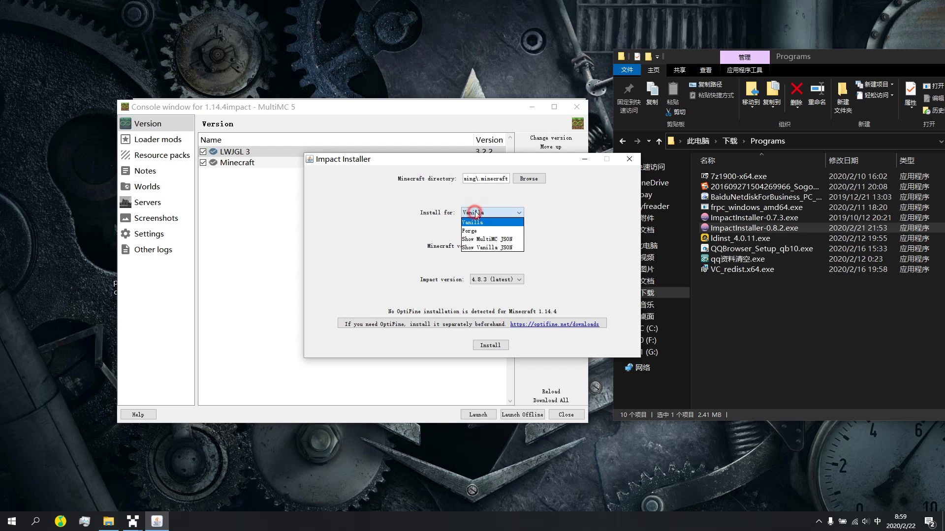
{"action": "left_click", "coordinate": [501, 239]}
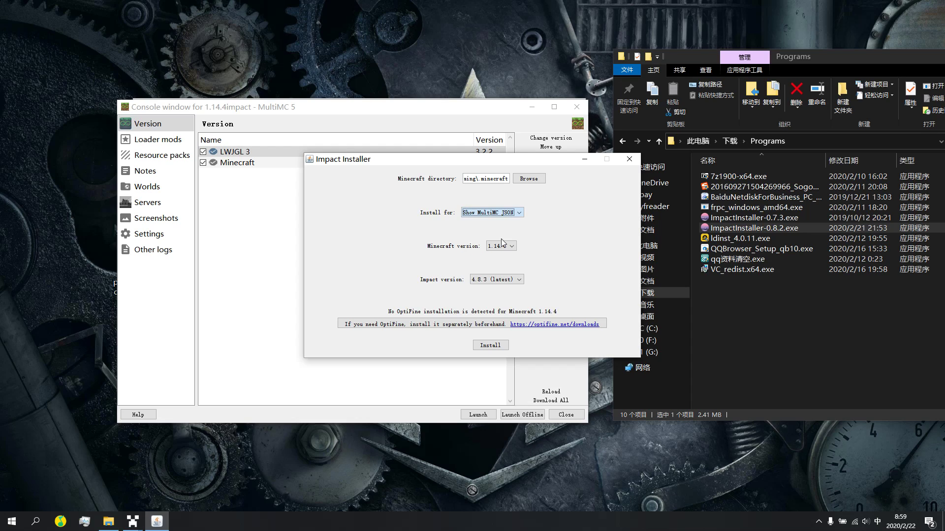
{"action": "left_click", "coordinate": [512, 246]}
{"action": "left_click", "coordinate": [498, 257]}
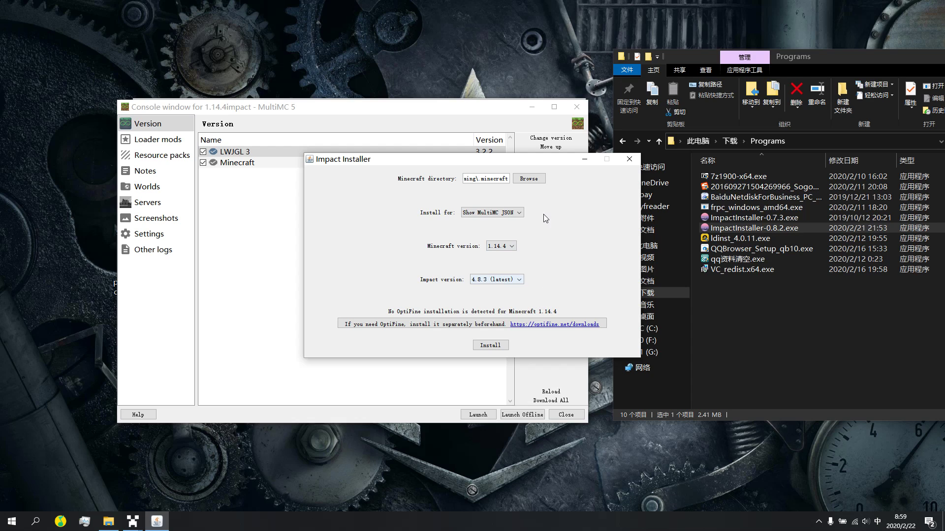
Set the Desktop as the Minecraft directory and generate the Impact 4.8.3 JSON.
{"action": "left_click", "coordinate": [531, 178]}
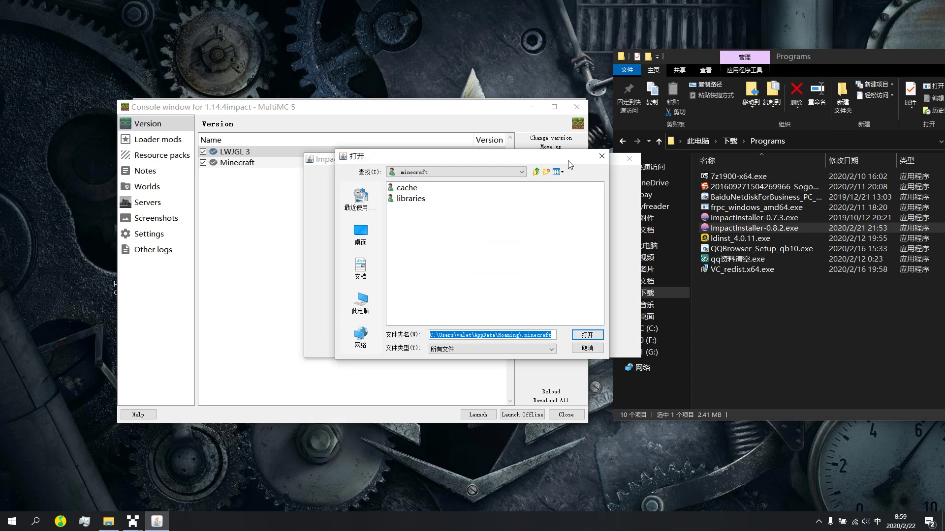
{"action": "key", "text": "Escape"}
{"action": "left_click", "coordinate": [542, 175]}
{"action": "left_click", "coordinate": [360, 233]}
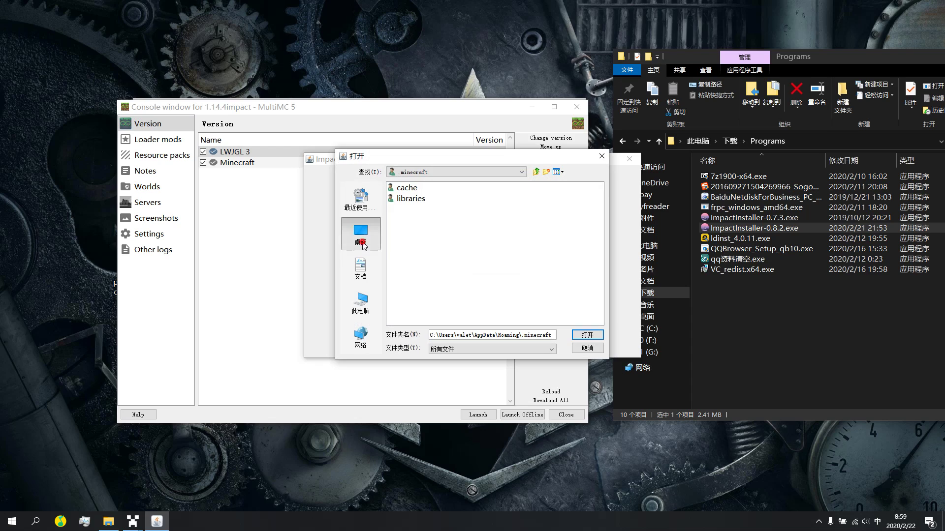
{"action": "left_click", "coordinate": [579, 336]}
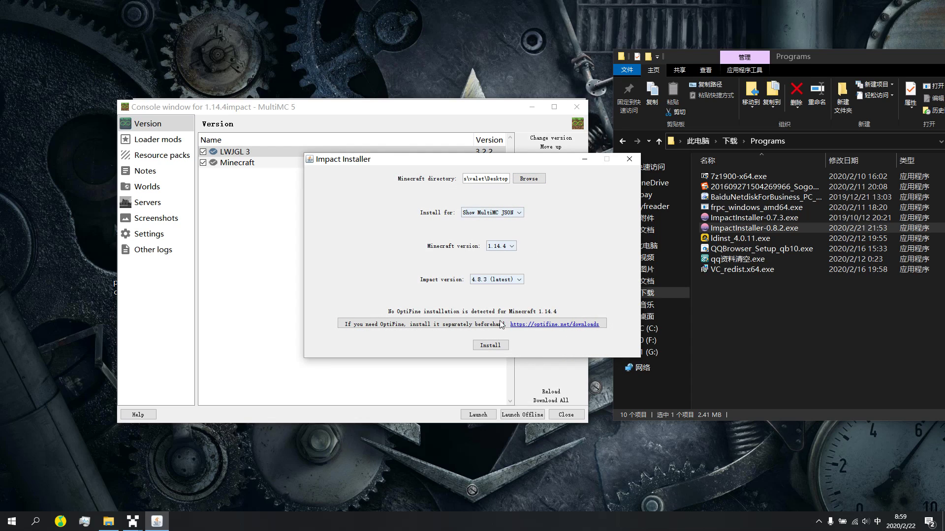
{"action": "left_click", "coordinate": [487, 176]}
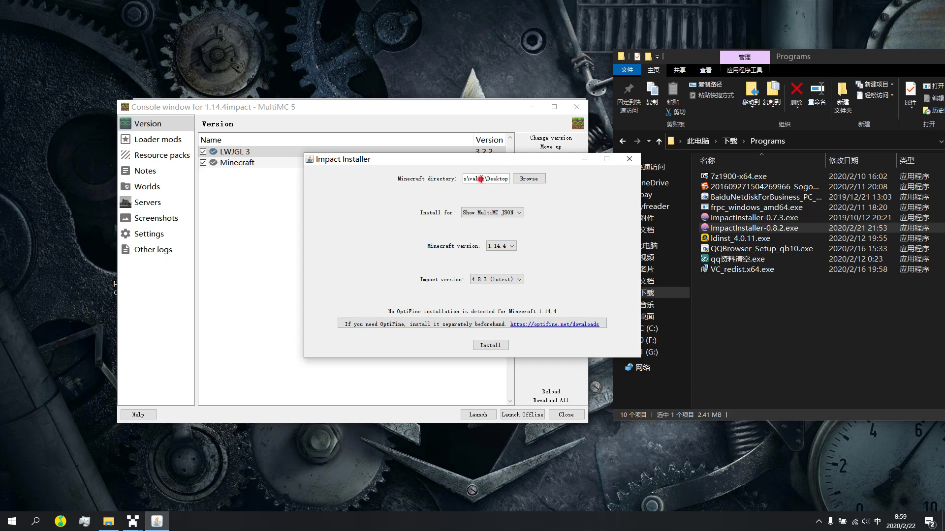
{"action": "left_click_drag", "start_coordinate": [487, 178], "coordinate": [573, 216]}
{"action": "left_click", "coordinate": [502, 178]}
{"action": "left_click", "coordinate": [491, 346]}
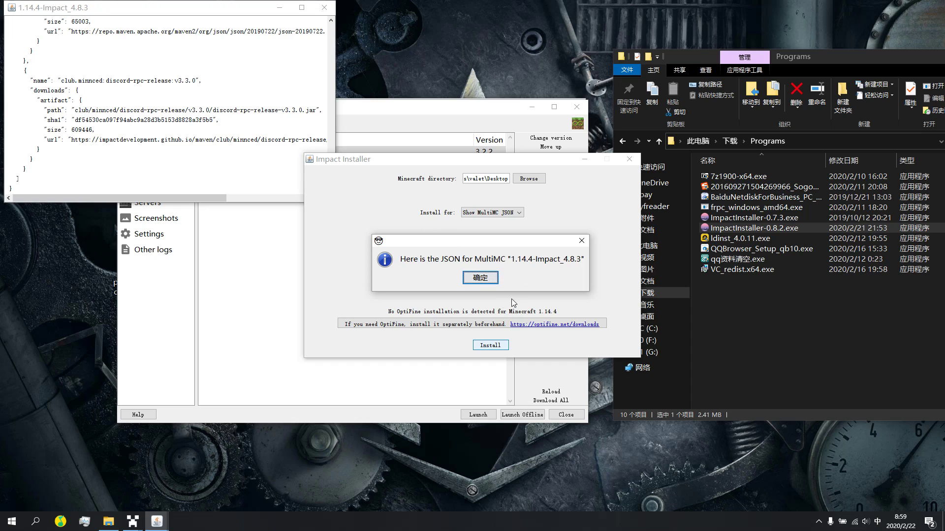
Dismiss the JSON-ready notice and select all of the 1.14.4-Impact_4.8.3 JSON text.
{"action": "left_click", "coordinate": [483, 280]}
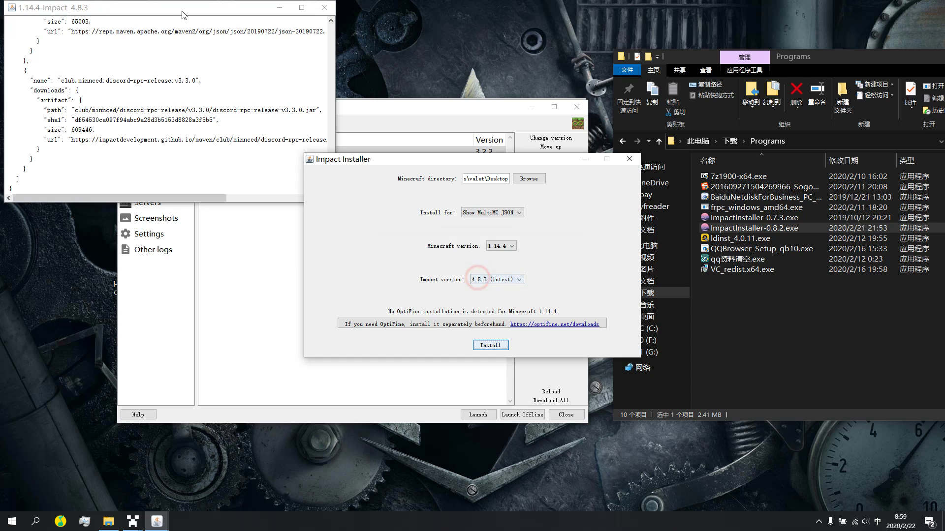
{"action": "mouse_move", "coordinate": [444, 157]}
{"action": "left_mouse_down"}
{"action": "mouse_move", "coordinate": [492, 170]}
{"action": "mouse_move", "coordinate": [524, 317]}
{"action": "left_mouse_up"}
{"action": "left_click", "coordinate": [525, 316]}
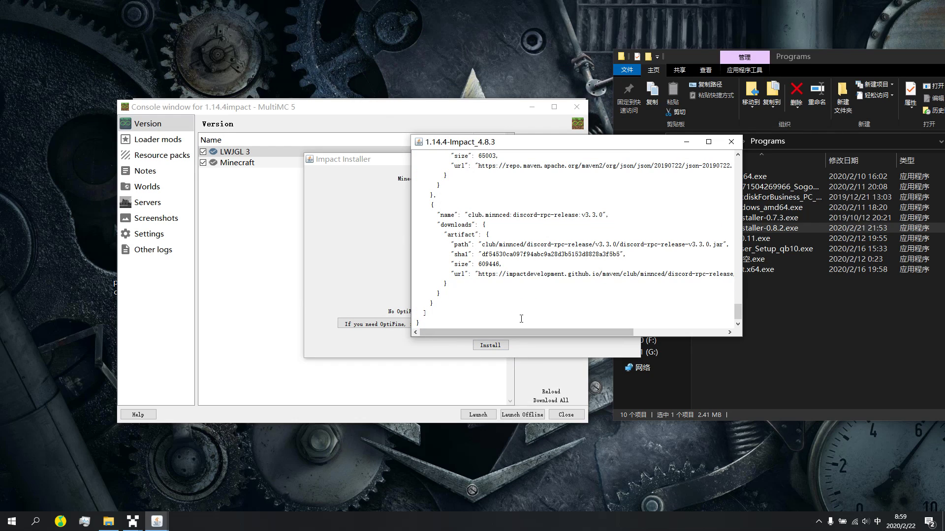
{"action": "left_click_drag", "start_coordinate": [468, 324], "coordinate": [420, 31]}
{"action": "key", "text": "ctrl+a"}
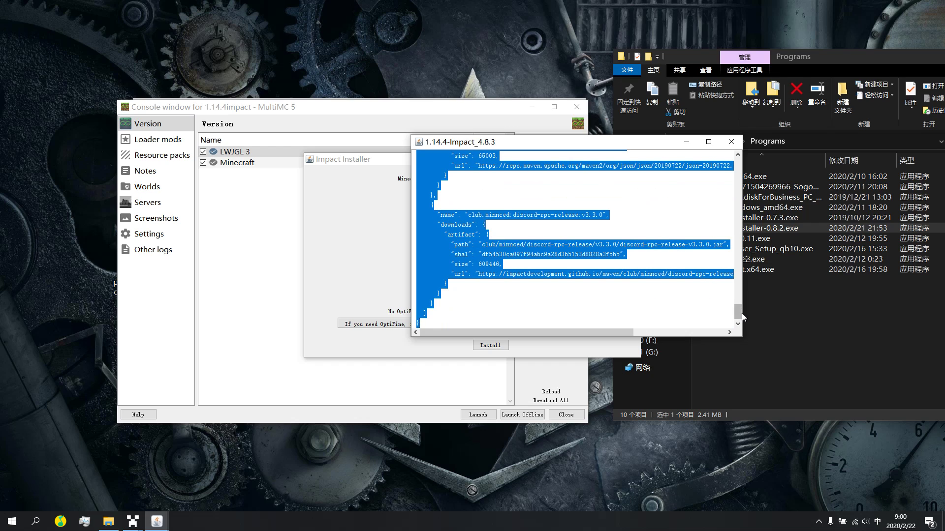
Bring the 1.14.4impact edit window back in front.
{"action": "left_click_drag", "start_coordinate": [738, 312], "coordinate": [744, 155]}
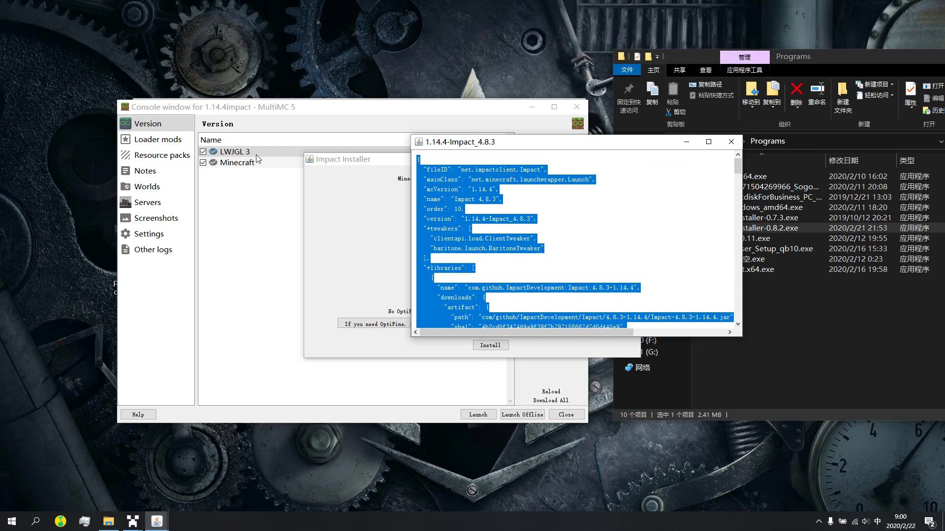
{"action": "mouse_move", "coordinate": [317, 113]}
{"action": "left_mouse_down"}
{"action": "mouse_move", "coordinate": [400, 140]}
{"action": "mouse_move", "coordinate": [302, 127]}
{"action": "mouse_move", "coordinate": [401, 67]}
{"action": "left_mouse_up"}
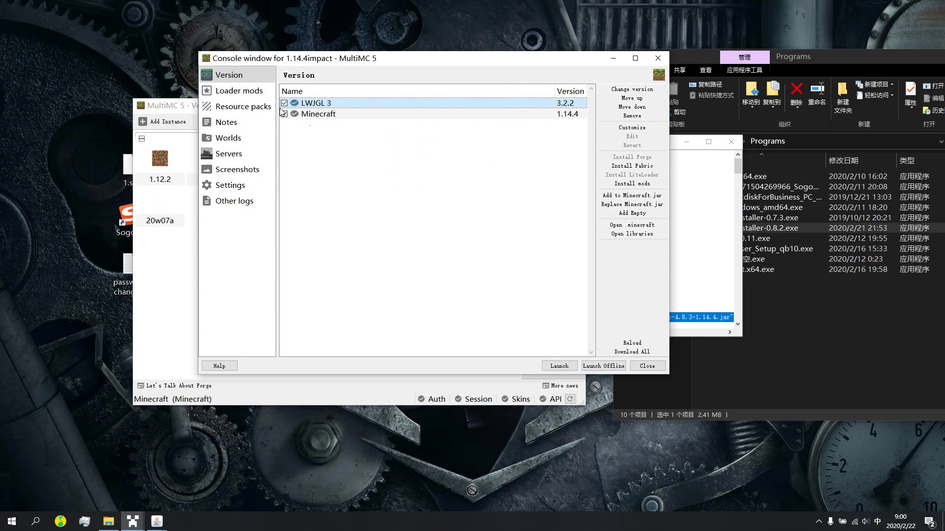
{"action": "left_click_drag", "start_coordinate": [317, 62], "coordinate": [294, 80]}
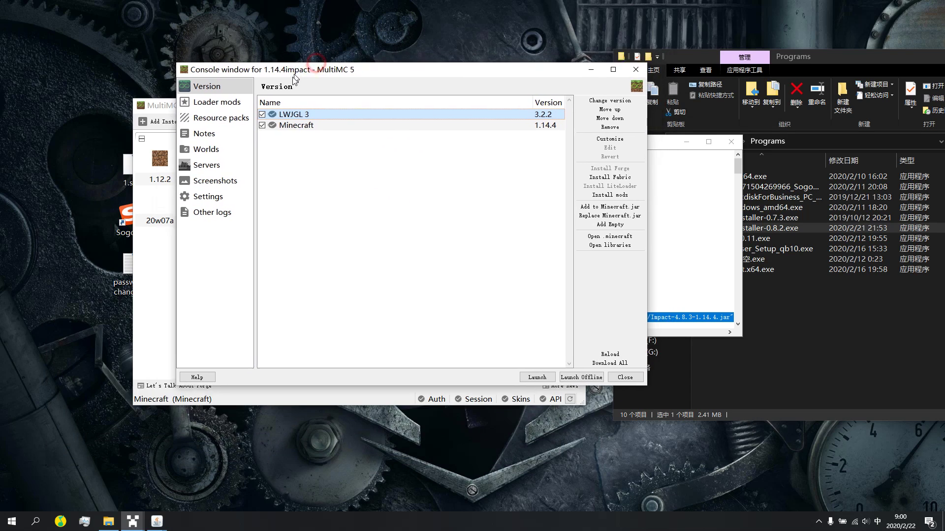
Add an empty custom component named 'impact' to the version list.
{"action": "right_click", "coordinate": [291, 180]}
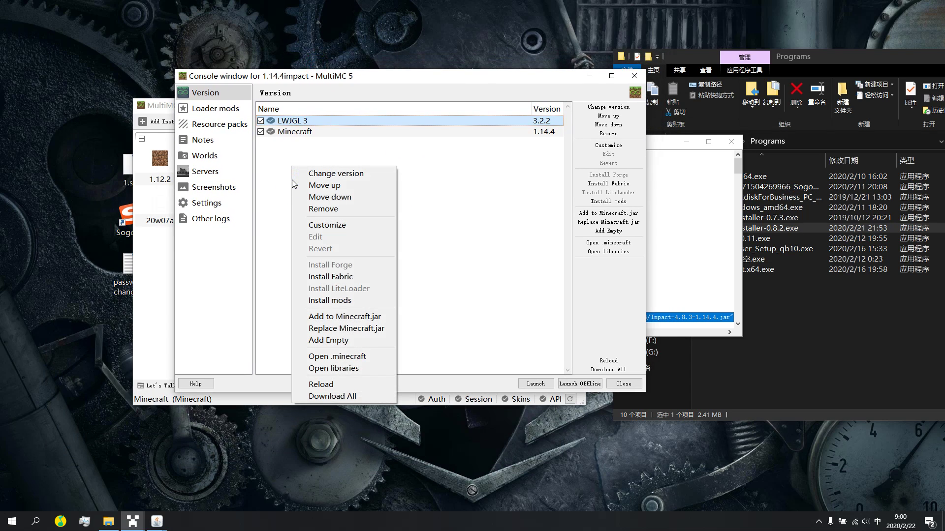
{"action": "left_click", "coordinate": [417, 204]}
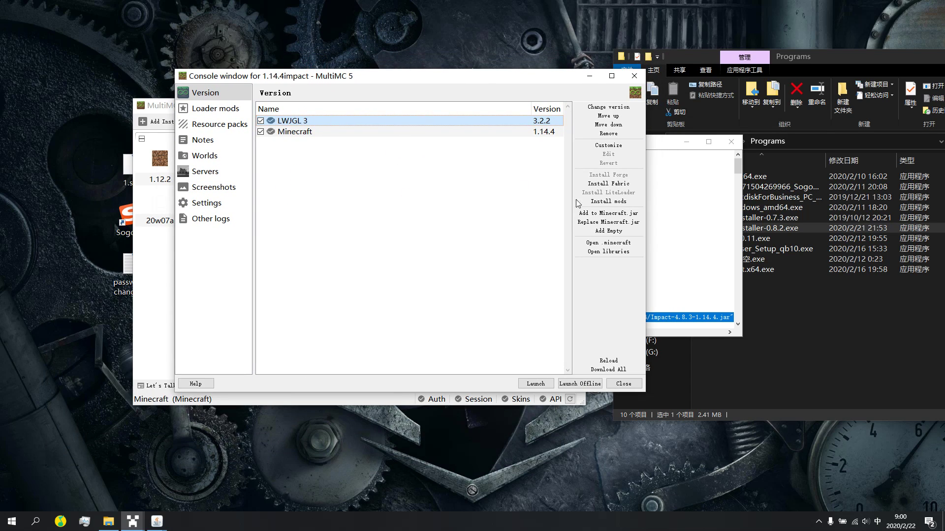
{"action": "left_click", "coordinate": [602, 232]}
{"action": "left_click", "coordinate": [423, 218]}
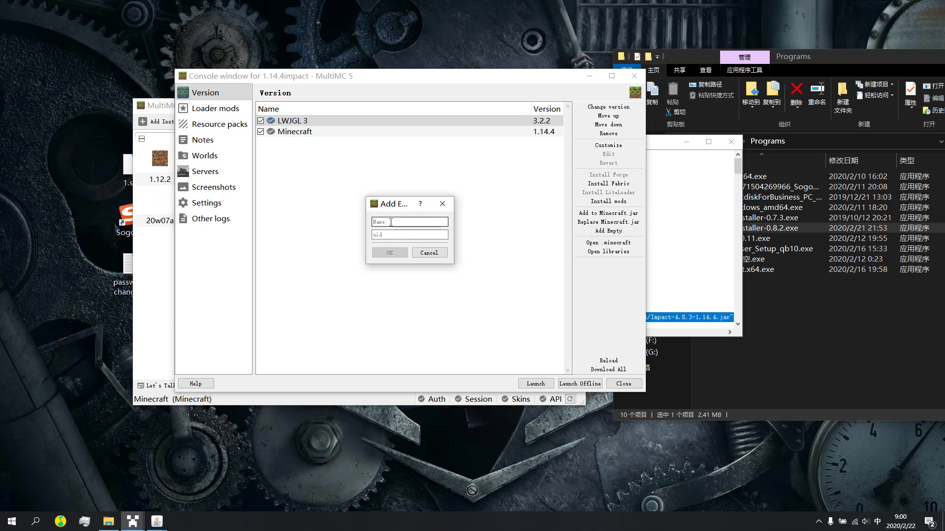
{"action": "type", "text": "impact"}
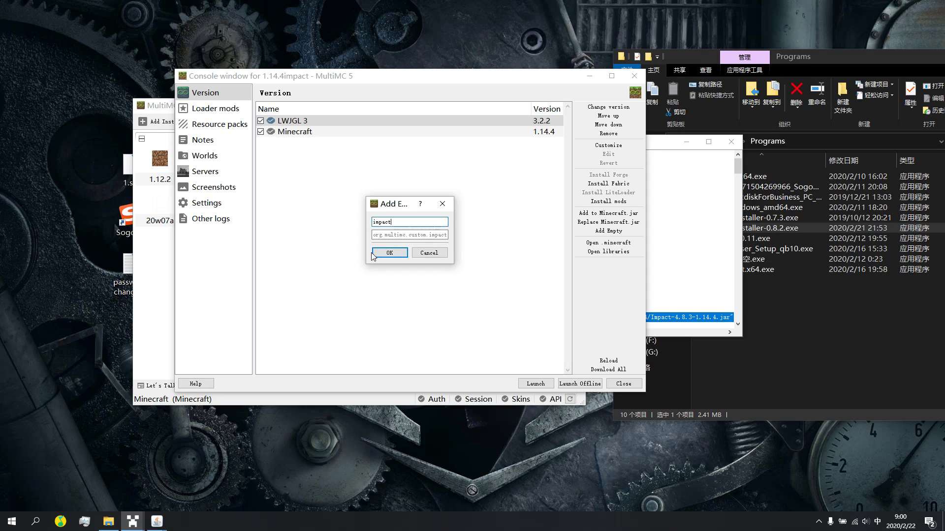
{"action": "left_click", "coordinate": [386, 253]}
Open the impact component's JSON patch for editing.
{"action": "left_click", "coordinate": [301, 144]}
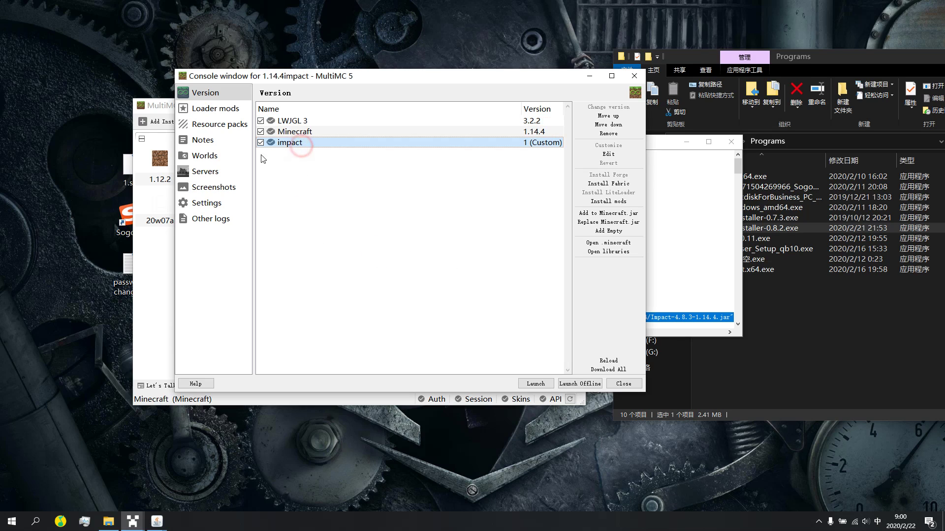
{"action": "right_click", "coordinate": [295, 143]}
{"action": "left_click", "coordinate": [305, 201]}
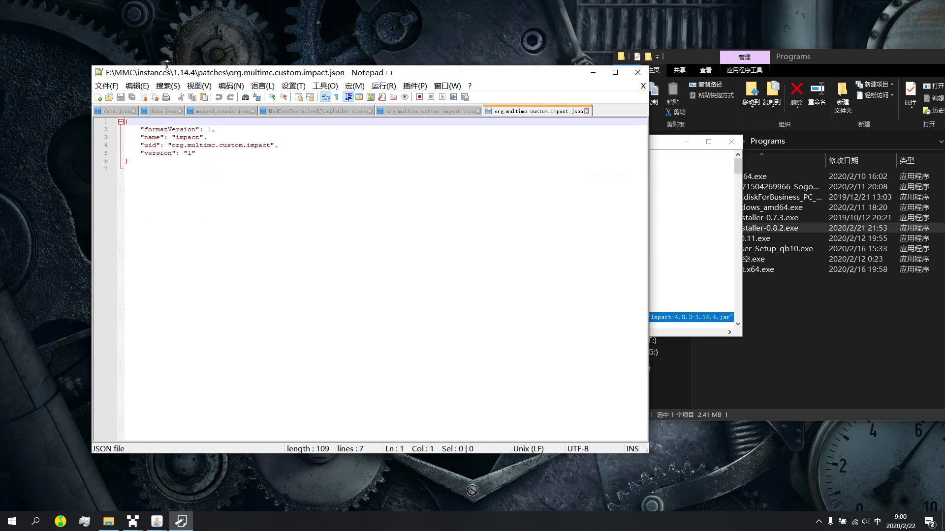
Swap the patch's contents for the pasted Impact 4.8.3 JSON, save, and close Notepad++.
{"action": "left_click_drag", "start_coordinate": [165, 176], "coordinate": [68, 62]}
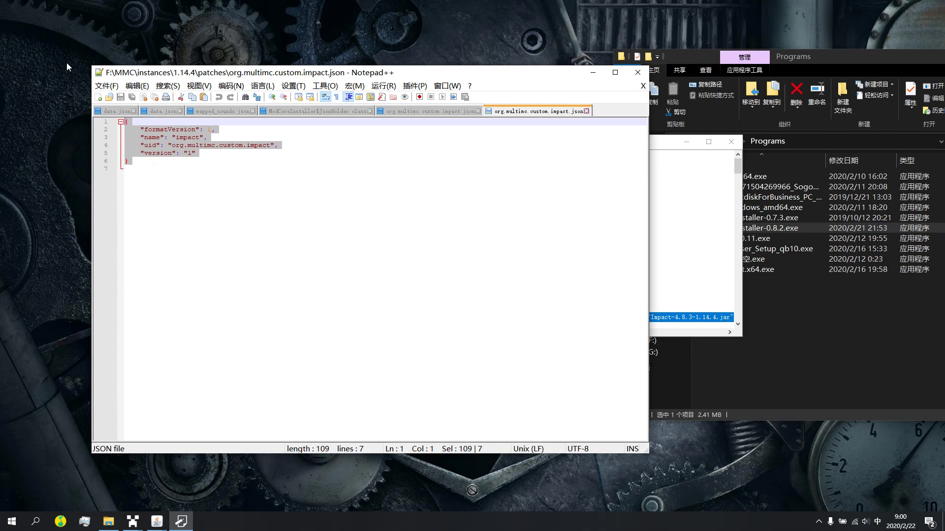
{"action": "key", "text": "Delete"}
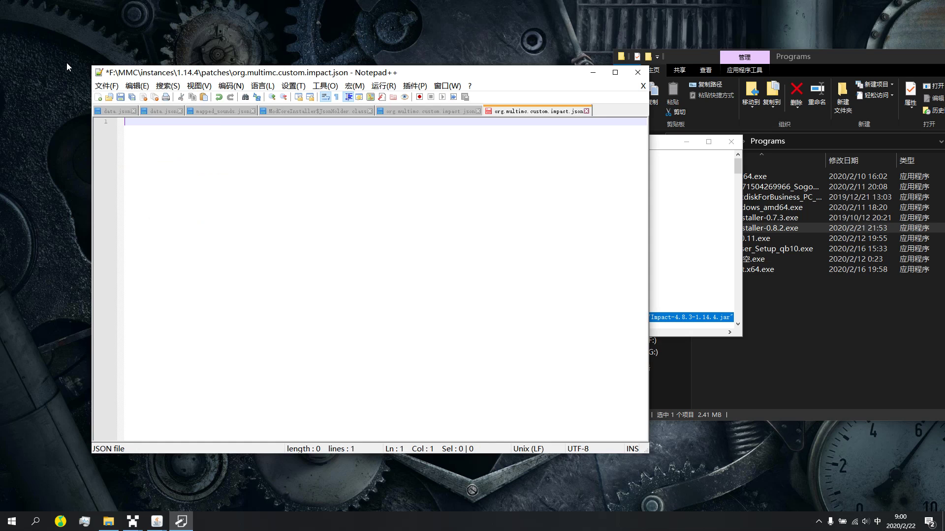
{"action": "key", "text": "ctrl+v"}
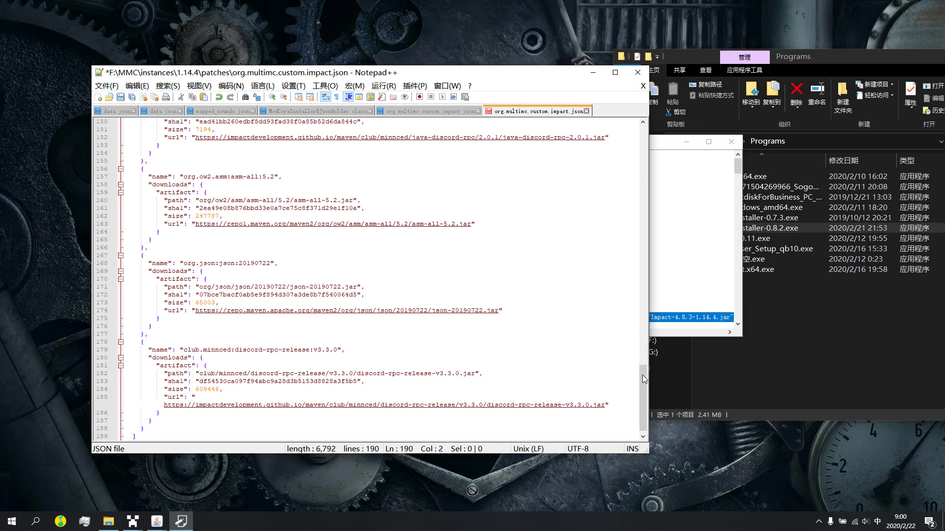
{"action": "mouse_move", "coordinate": [642, 379]}
{"action": "left_mouse_down"}
{"action": "mouse_move", "coordinate": [654, 249]}
{"action": "mouse_move", "coordinate": [643, 124]}
{"action": "mouse_move", "coordinate": [592, 148]}
{"action": "mouse_move", "coordinate": [595, 168]}
{"action": "left_mouse_up"}
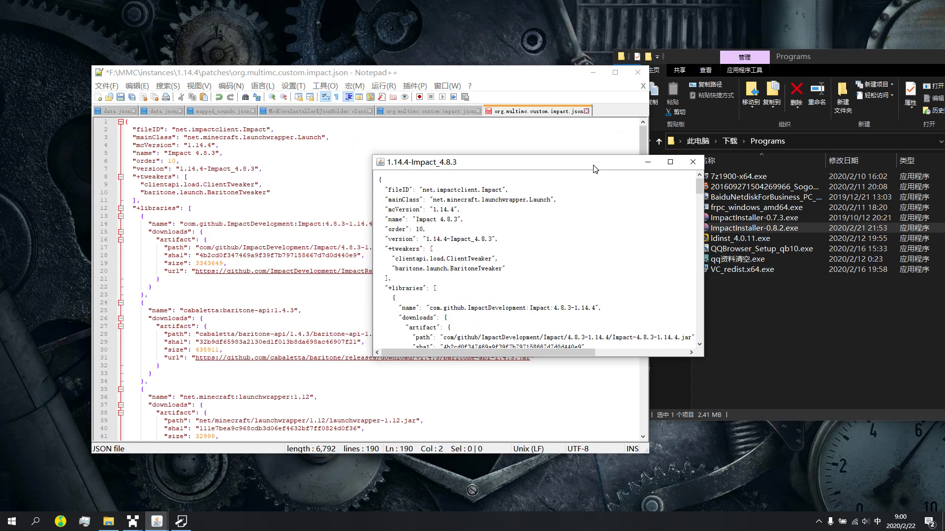
{"action": "left_click", "coordinate": [326, 163]}
{"action": "key", "text": "ctrl+s"}
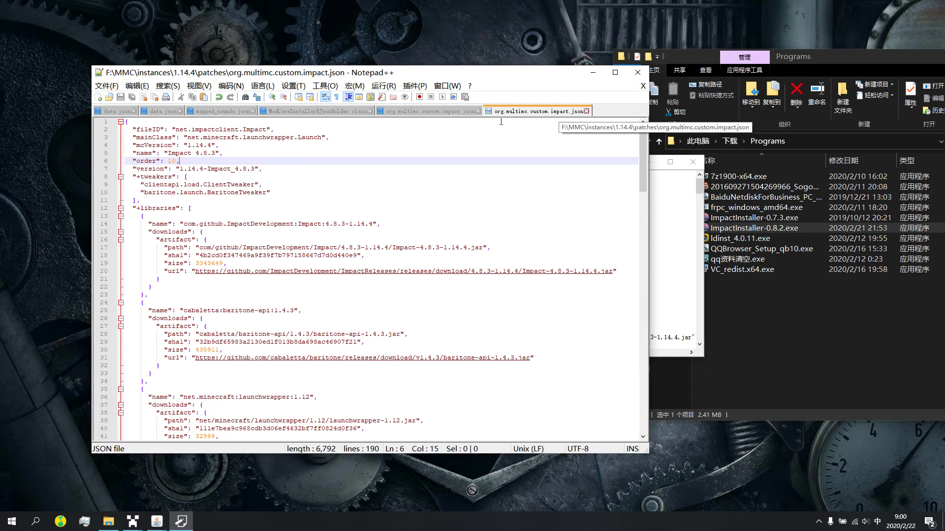
{"action": "left_click", "coordinate": [643, 75]}
Reopen the 1.14.4impact instance editor and confirm the Impact 4.8.3 (1.14.4-Impact_4.8.3) component.
{"action": "left_click", "coordinate": [325, 254]}
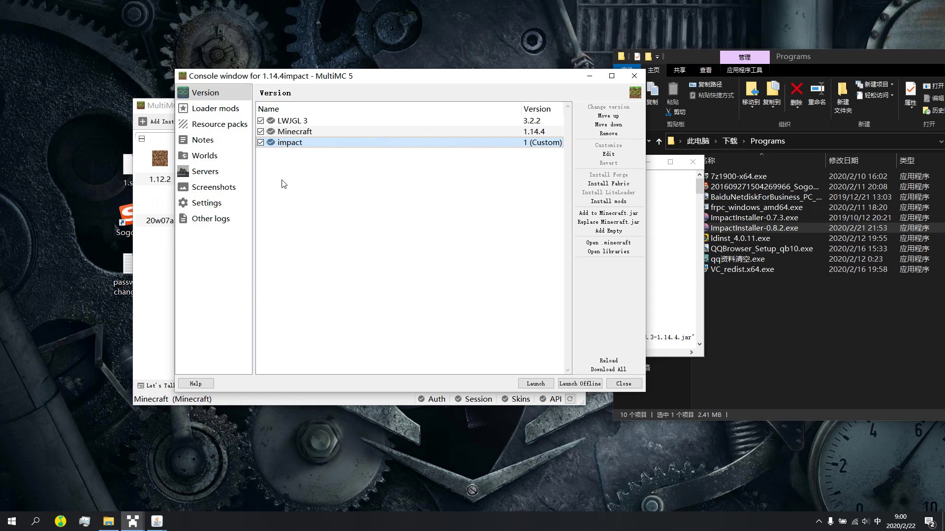
{"action": "left_click", "coordinate": [636, 76]}
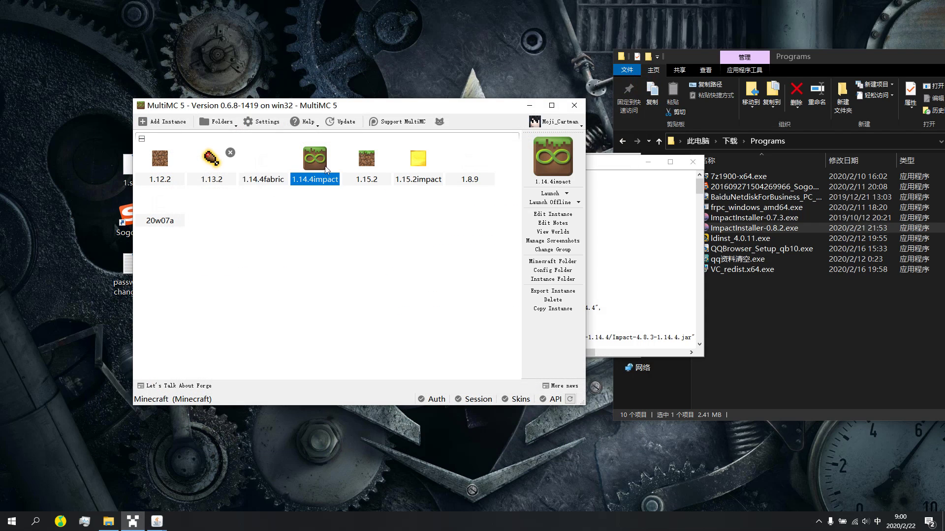
{"action": "left_click", "coordinate": [555, 213]}
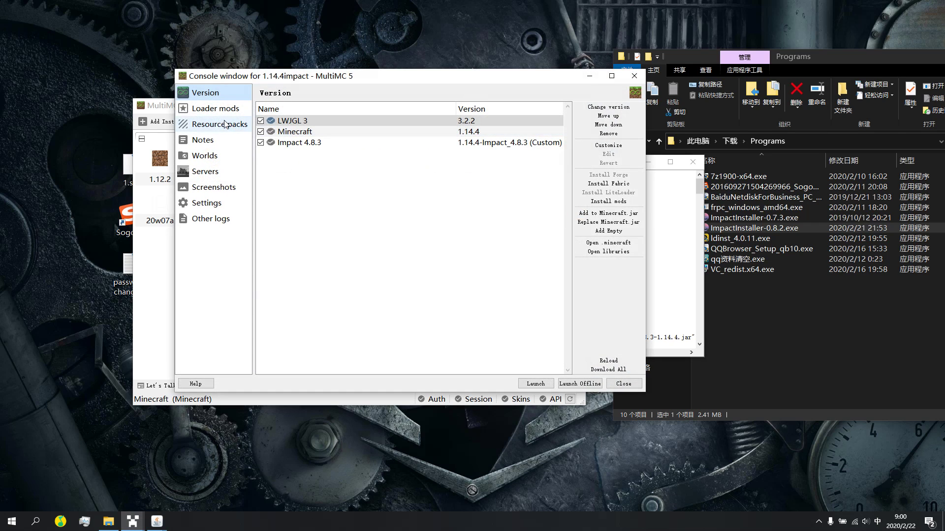
{"action": "left_click", "coordinate": [315, 143]}
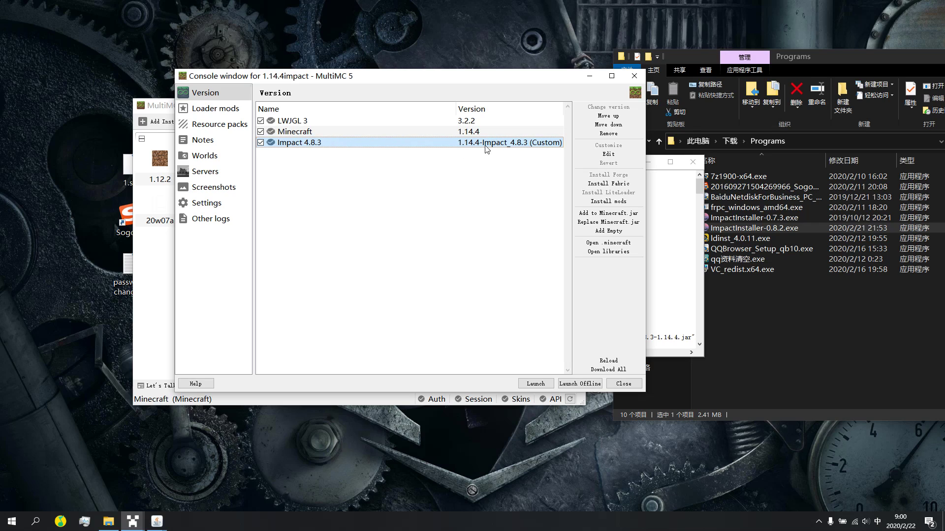
{"action": "left_click", "coordinate": [653, 226]}
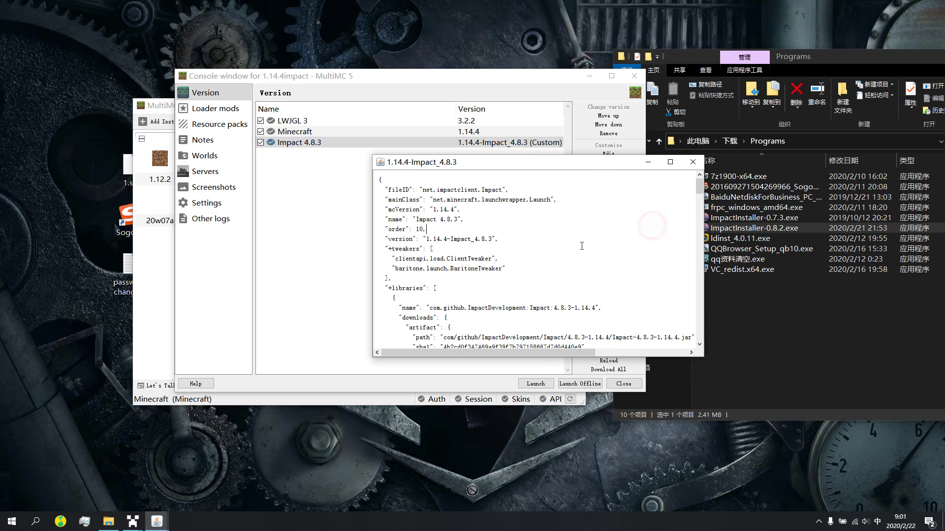
Close the Impact JSON viewer and launch 1.14.4impact, then close its log window.
{"action": "left_click", "coordinate": [693, 162]}
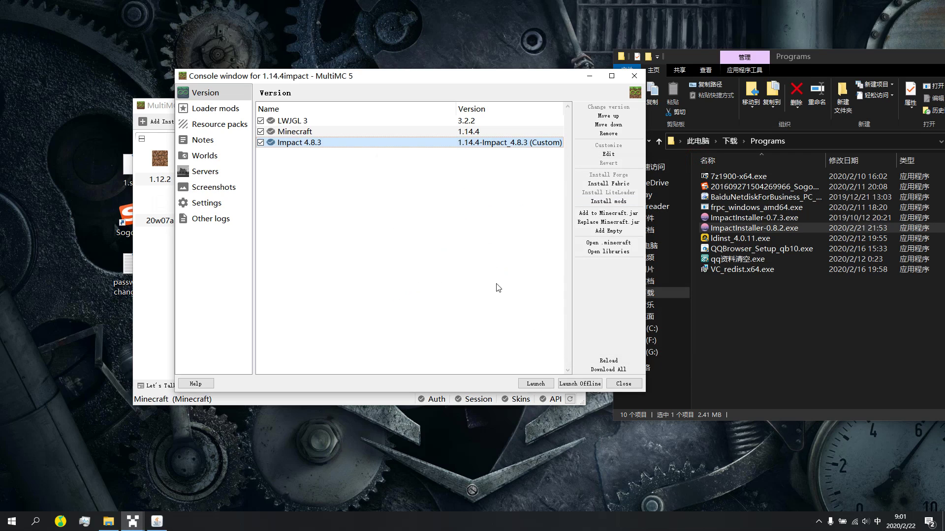
{"action": "left_click", "coordinate": [547, 384]}
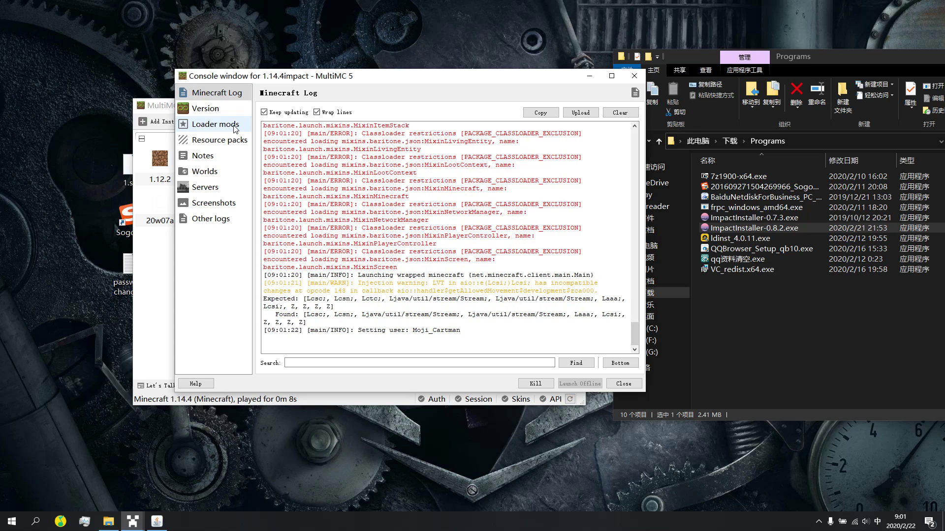
{"action": "left_click", "coordinate": [635, 79]}
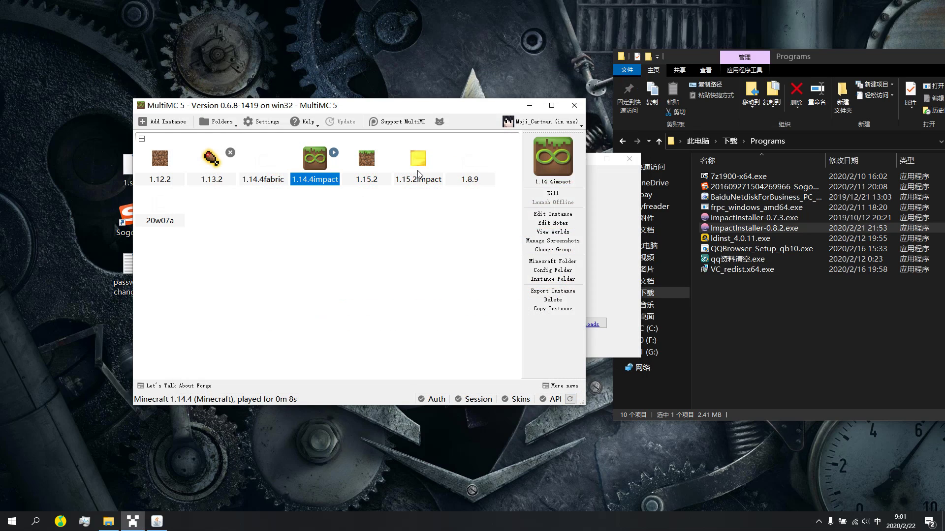
Let 1.14.4impact start until the Minecraft 1.14.4 Mojang splash screen appears.
{"action": "left_click", "coordinate": [635, 155]}
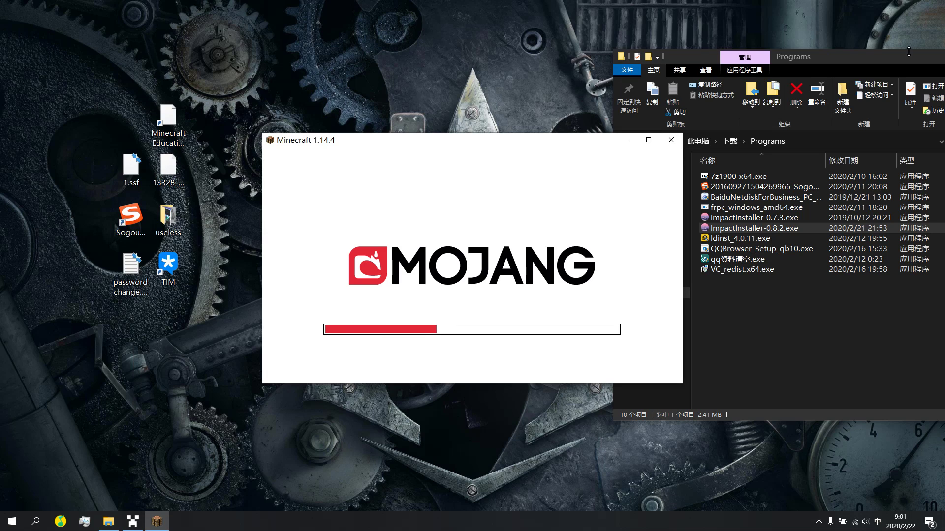
Enlarge the Minecraft window, browse the Impact menu and Singleplayer world list, then return to the title screen.
{"action": "left_click_drag", "start_coordinate": [263, 134], "coordinate": [193, 117]}
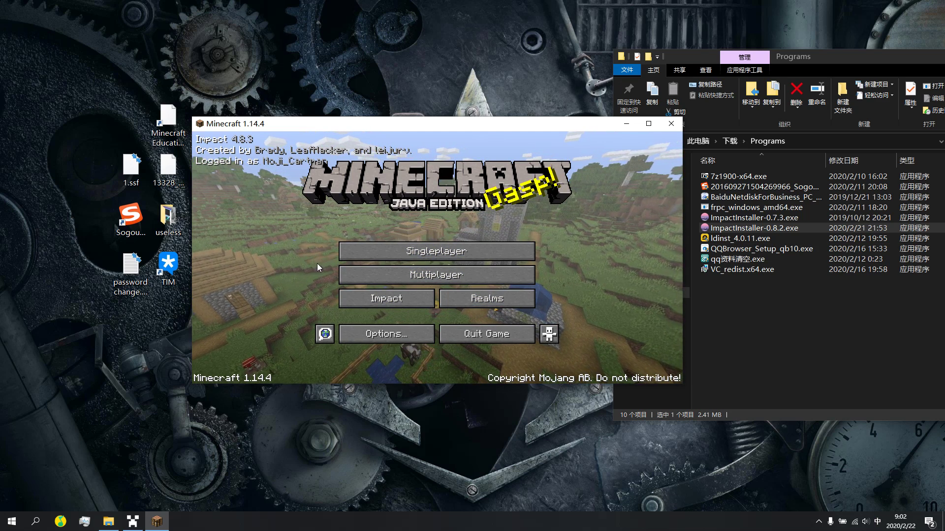
{"action": "left_click", "coordinate": [359, 305]}
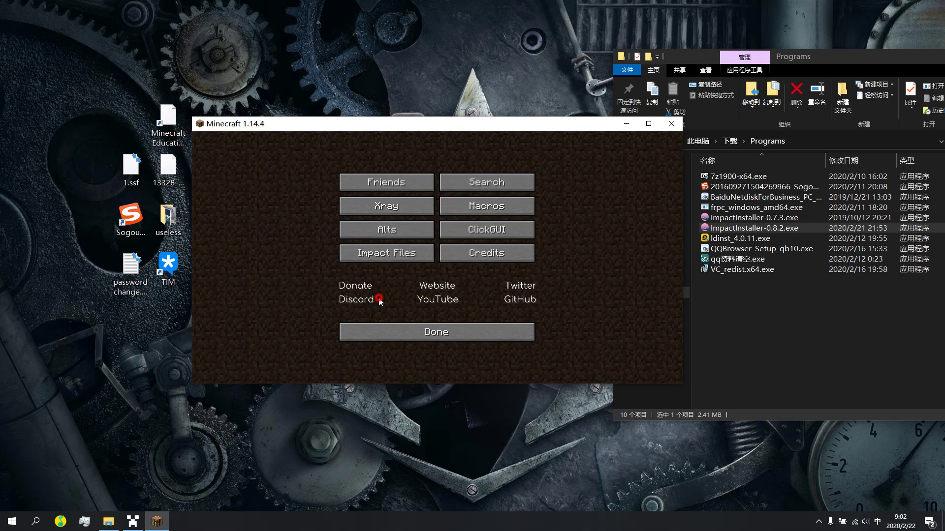
{"action": "left_click", "coordinate": [388, 333]}
{"action": "left_click", "coordinate": [410, 252]}
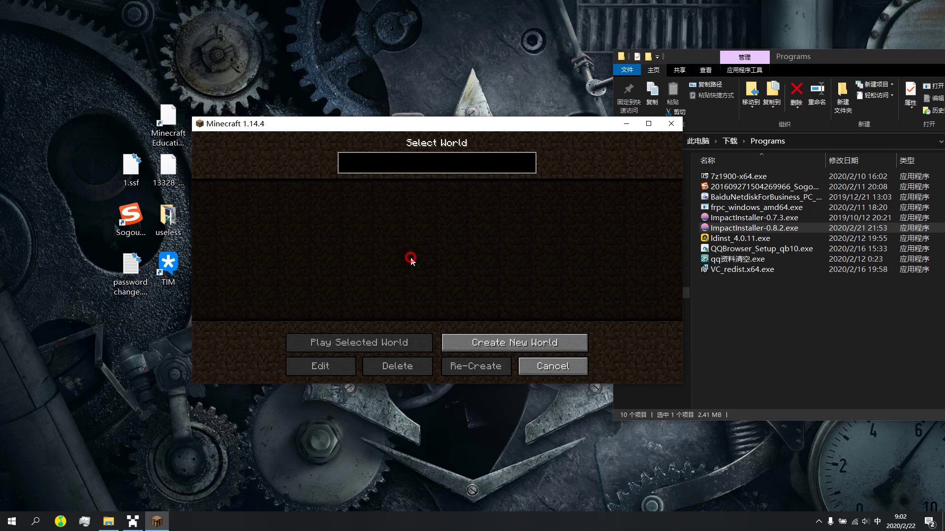
{"action": "left_click", "coordinate": [537, 369]}
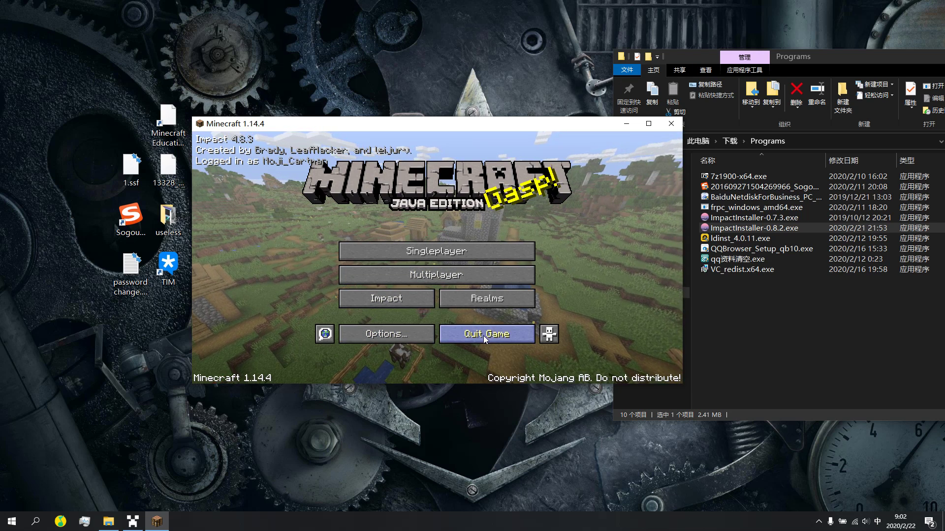
{"action": "left_click_drag", "start_coordinate": [554, 141], "coordinate": [550, 142]}
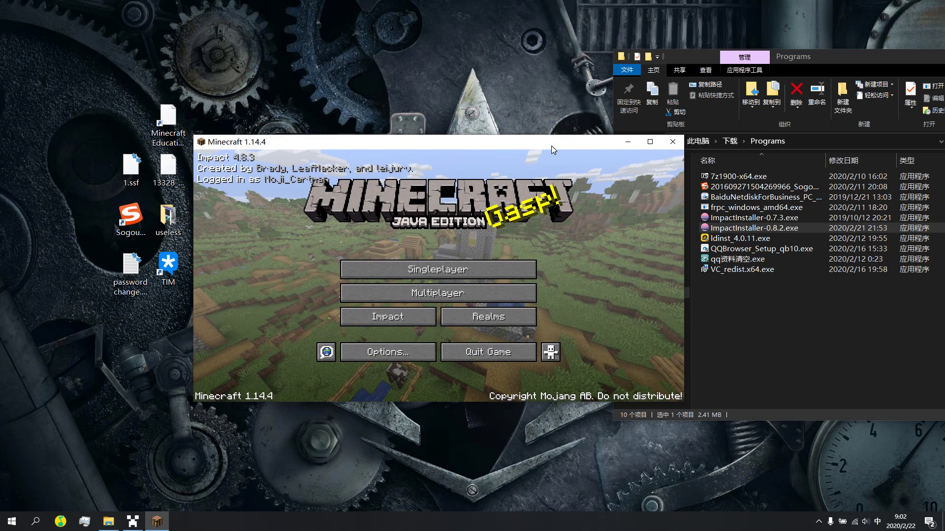